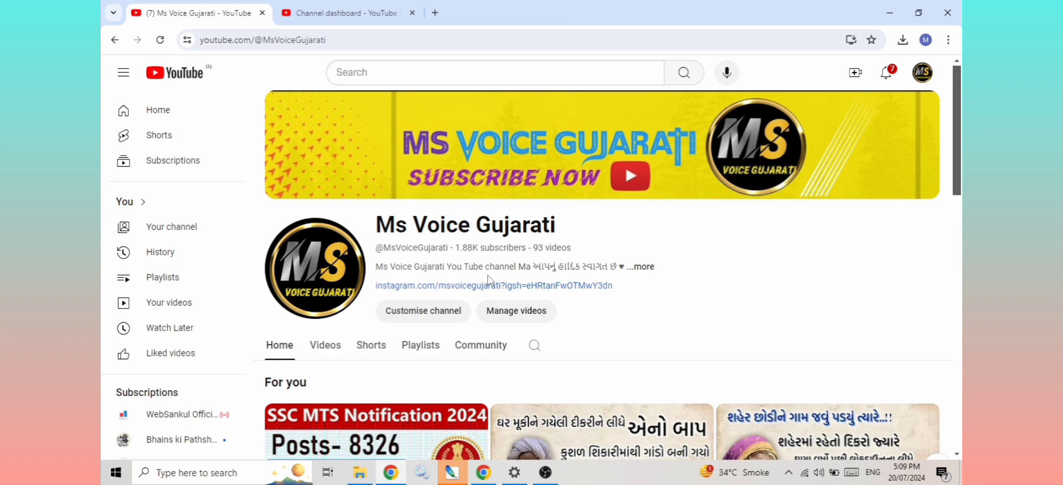
- Open a new Chrome tab on the Google start page
{"action": "key", "text": "ctrl+t"}
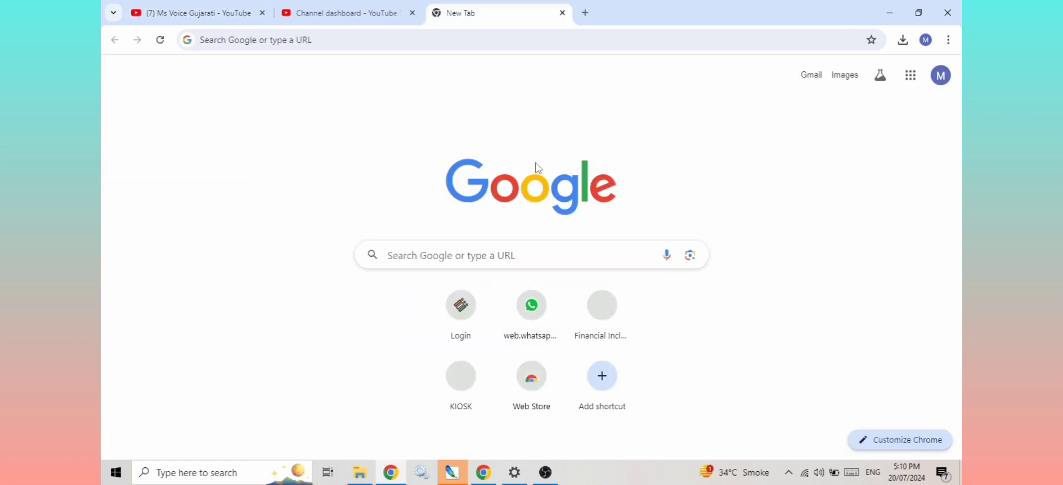
- Search Google for 'indiapostgdsonline' by typing indiapost and picking the suggestion
{"action": "left_click", "coordinate": [494, 254]}
{"action": "type", "text": "indi"}
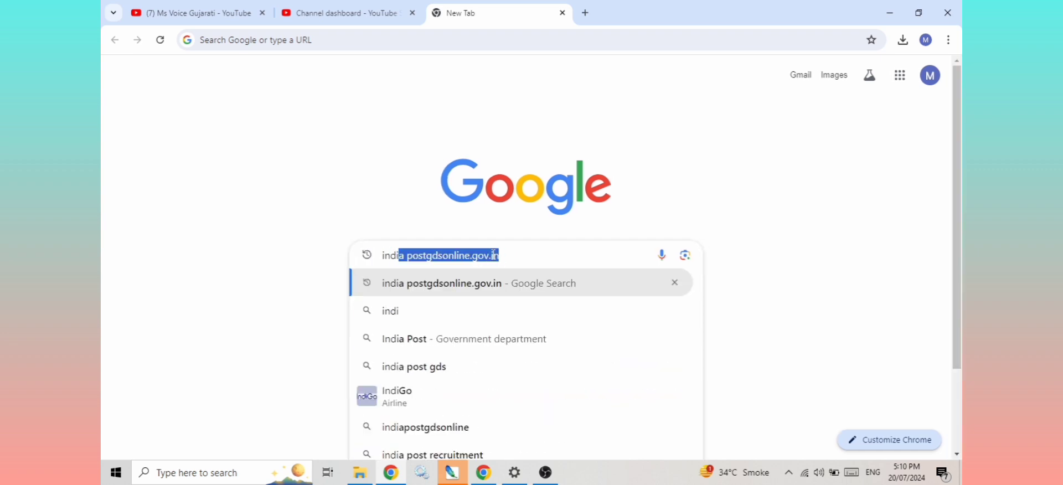
{"action": "type", "text": "apos"}
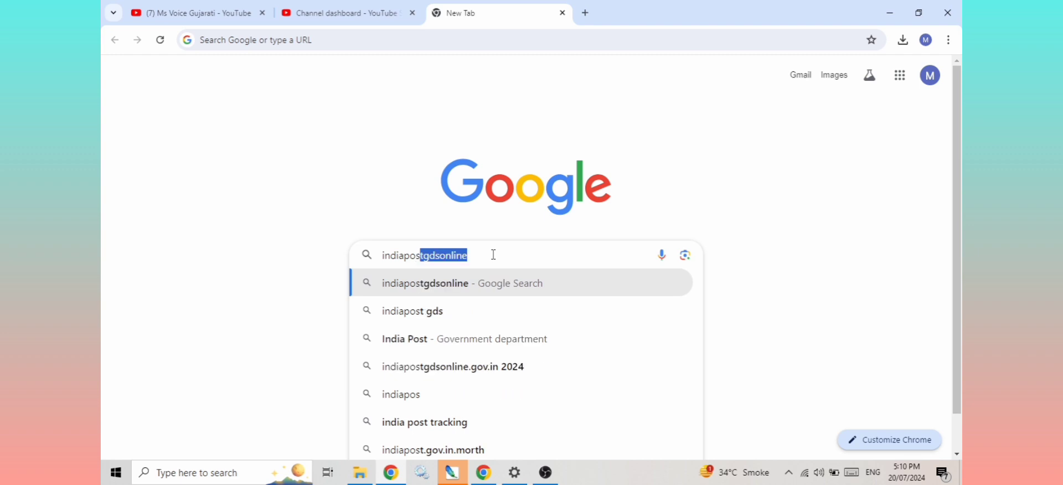
{"action": "type", "text": "t"}
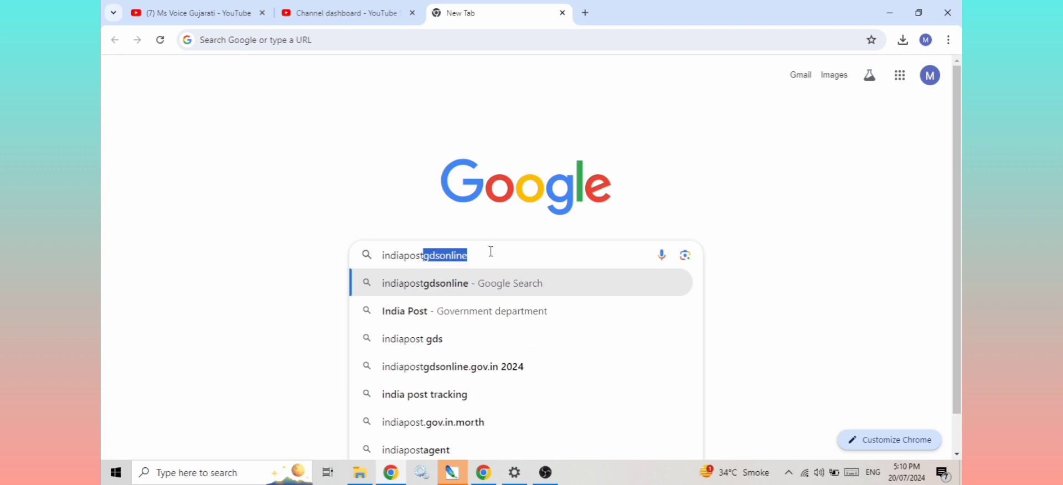
{"action": "left_click", "coordinate": [460, 288]}
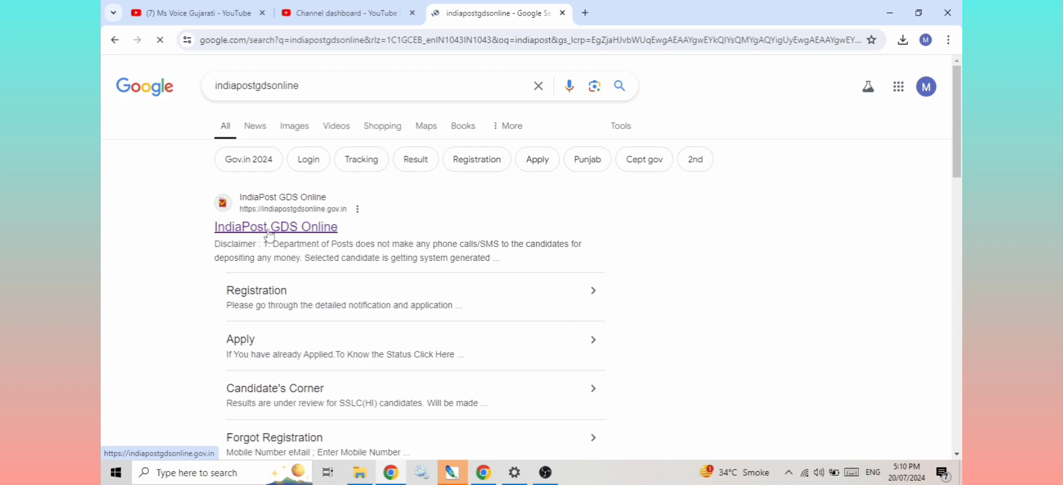
- Open the IndiaPost GDS Online site and go to its Gujarat circle page
{"action": "left_click", "coordinate": [276, 235]}
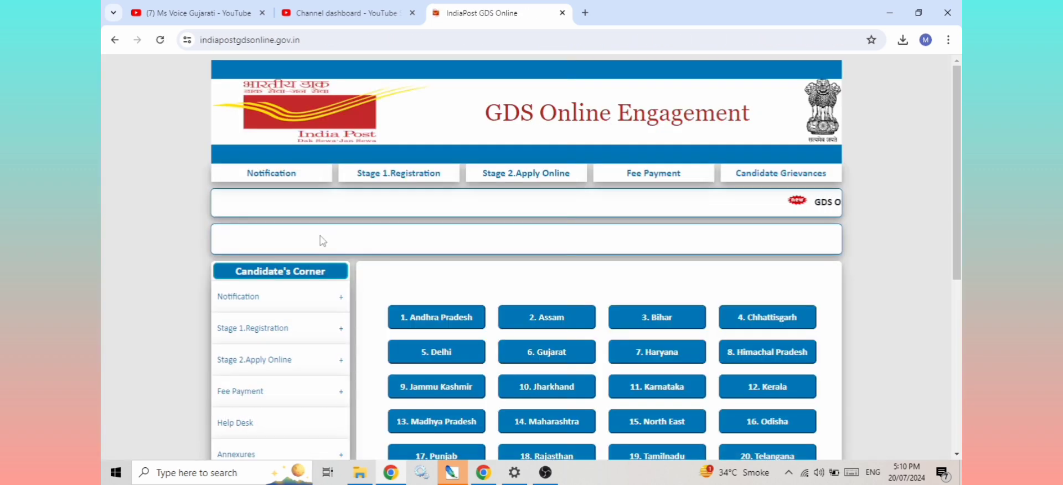
{"action": "scroll", "coordinate": [518, 224], "scroll_direction": "down", "scroll_amount": 3}
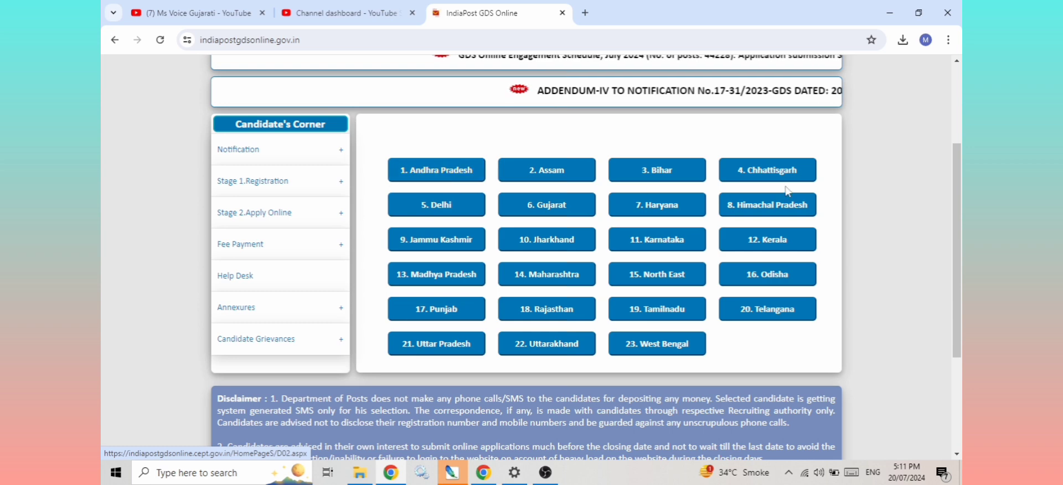
{"action": "left_click", "coordinate": [541, 214]}
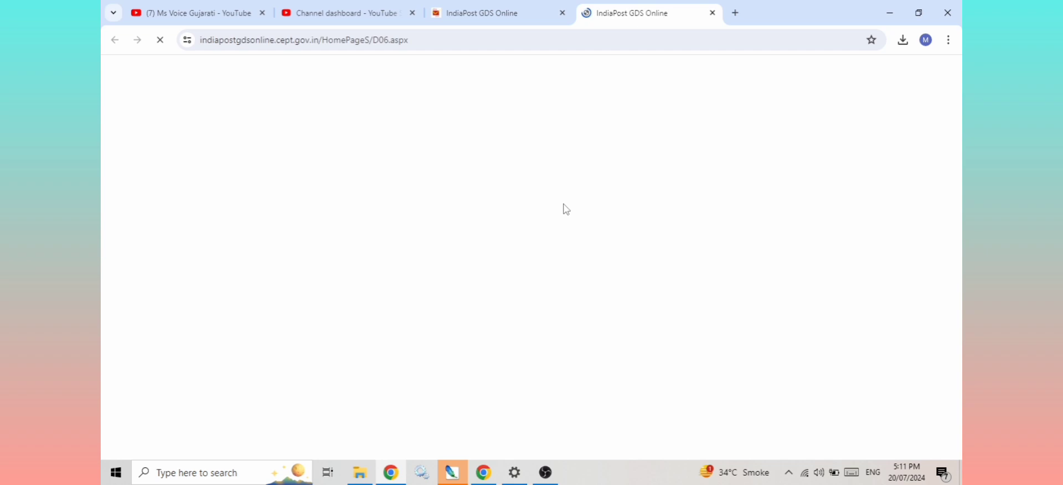
- Choose Banaskantha as the division and view its available posts
{"action": "scroll", "coordinate": [548, 276], "scroll_direction": "down", "scroll_amount": 3}
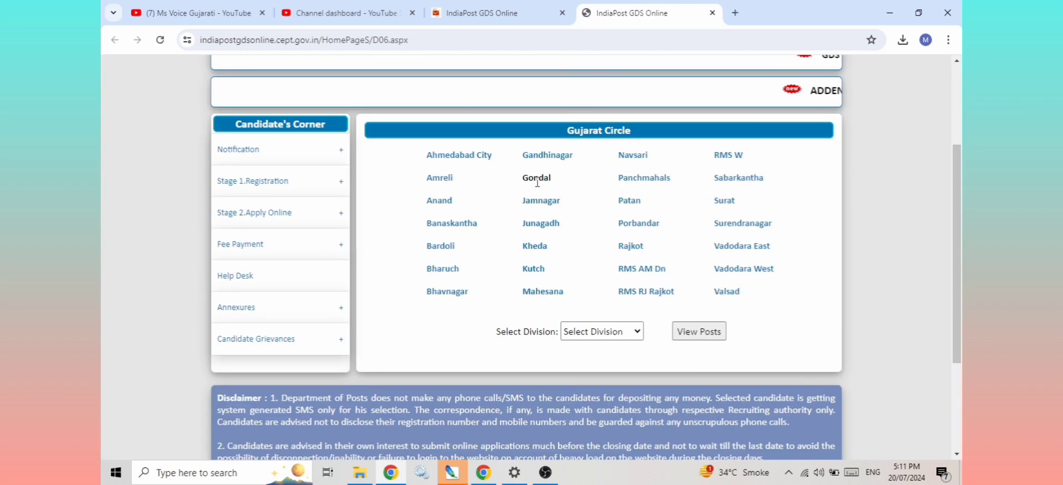
{"action": "left_click", "coordinate": [584, 331]}
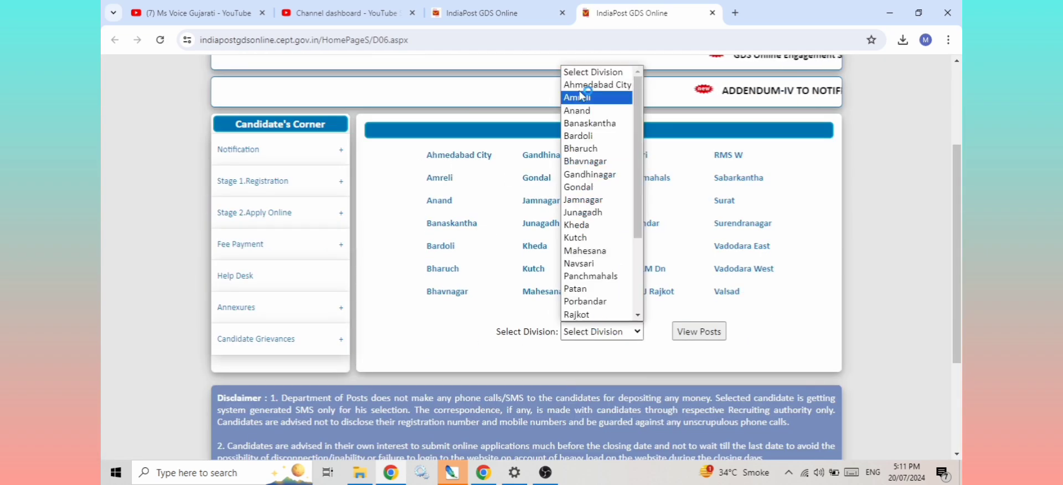
{"action": "left_click", "coordinate": [596, 123]}
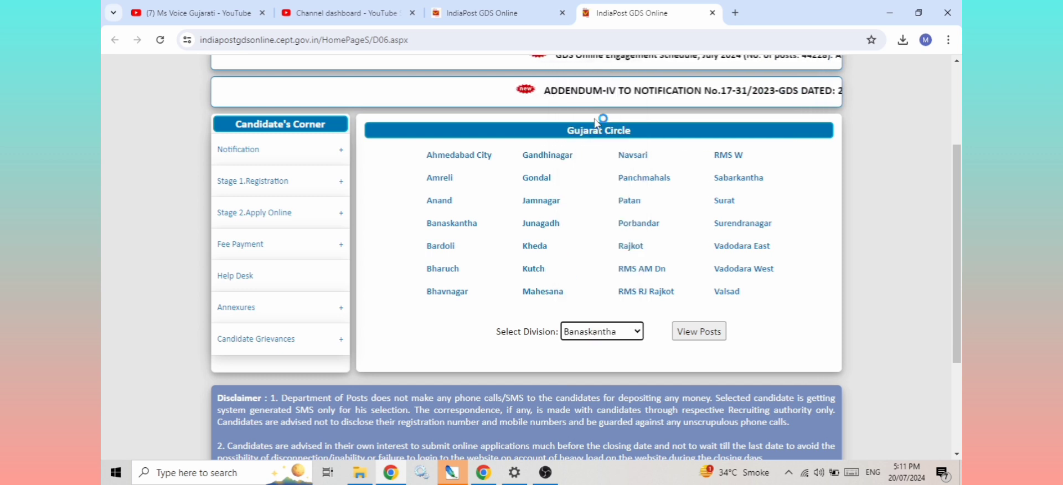
{"action": "left_click", "coordinate": [696, 334]}
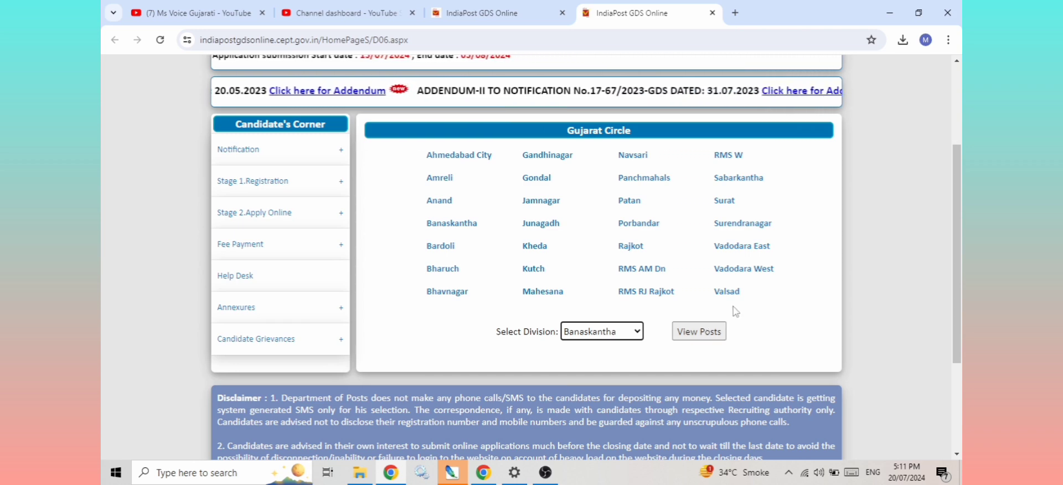
{"action": "mouse_move", "coordinate": [305, 187]}
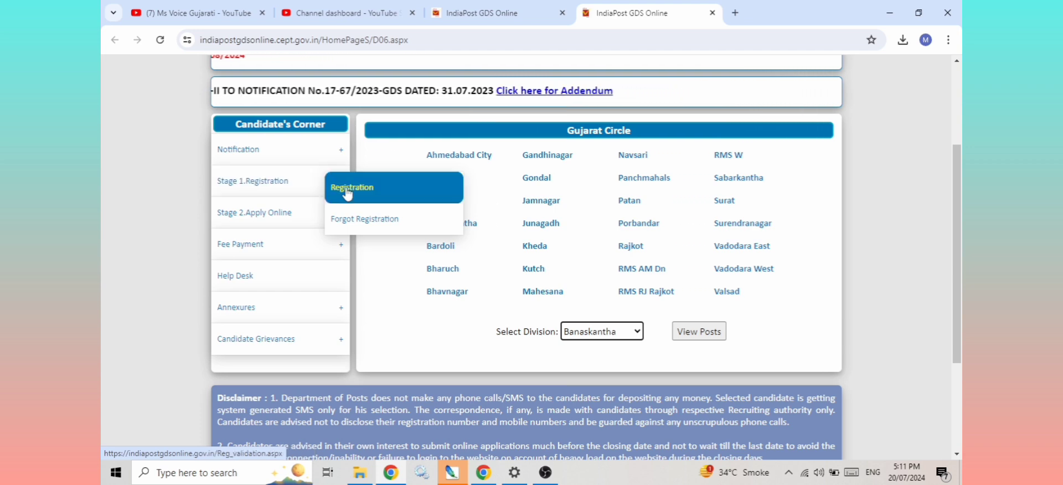
- Open the Forgot Registration page and switch its lookup from mobile number to eMail
{"action": "left_click", "coordinate": [390, 227]}
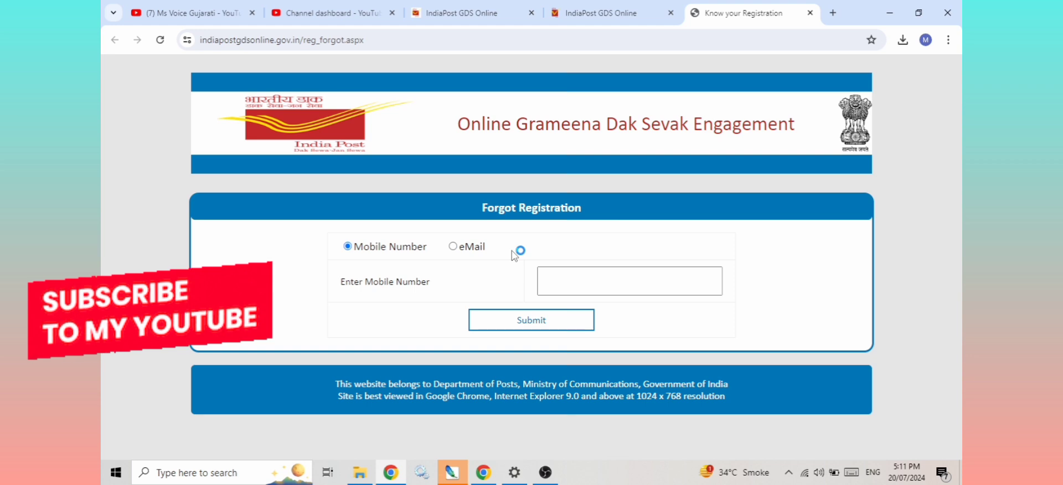
{"action": "left_click", "coordinate": [648, 277]}
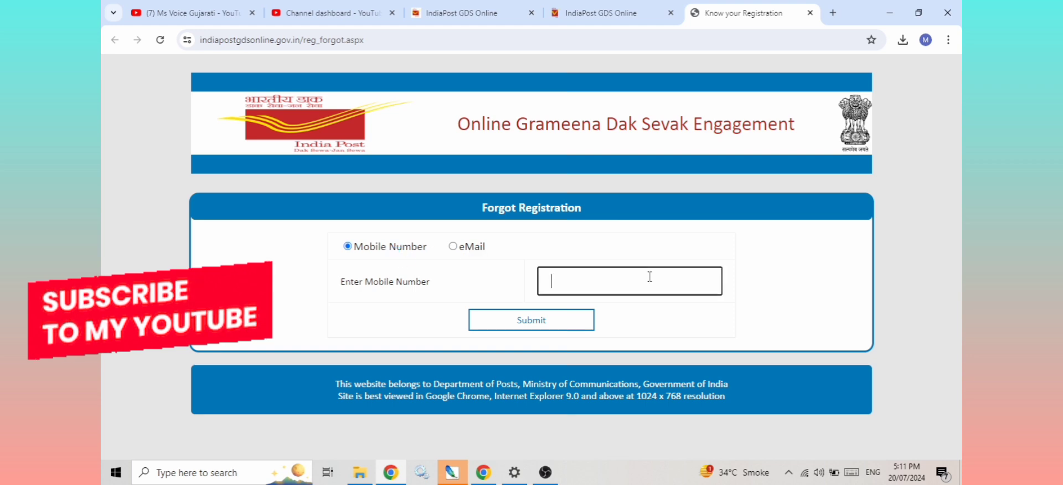
{"action": "left_click", "coordinate": [453, 246]}
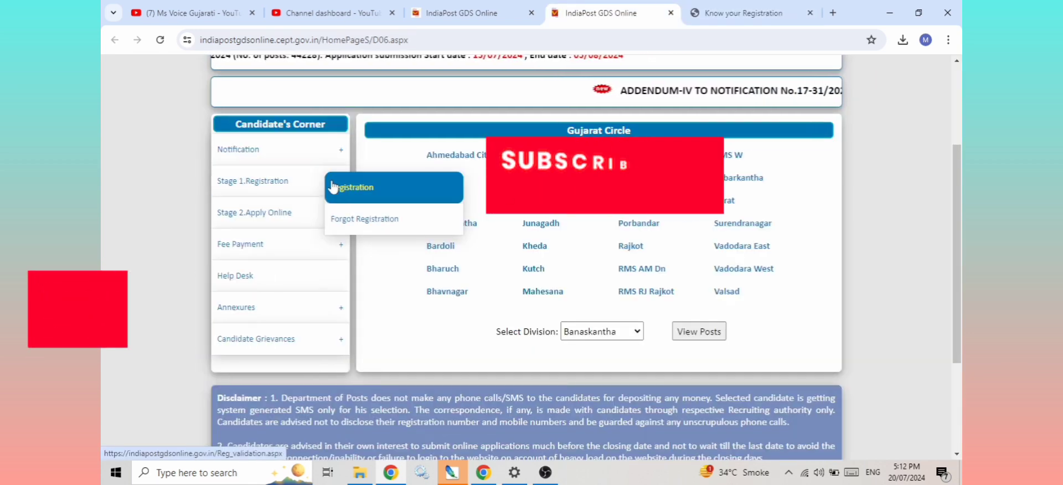
- Open the new registration form and enter the applicant's 10-digit mobile number
{"action": "left_click", "coordinate": [333, 187]}
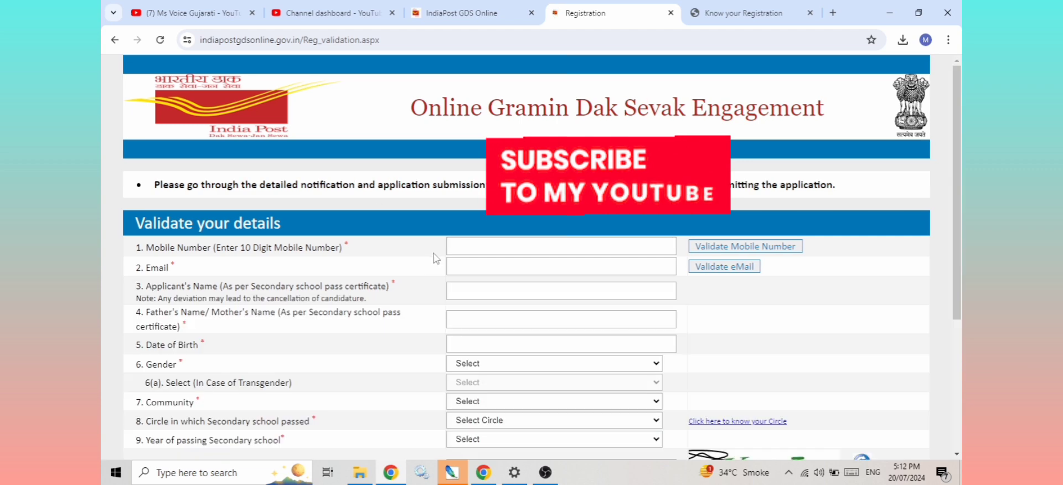
{"action": "scroll", "coordinate": [436, 258], "scroll_direction": "down", "scroll_amount": 3}
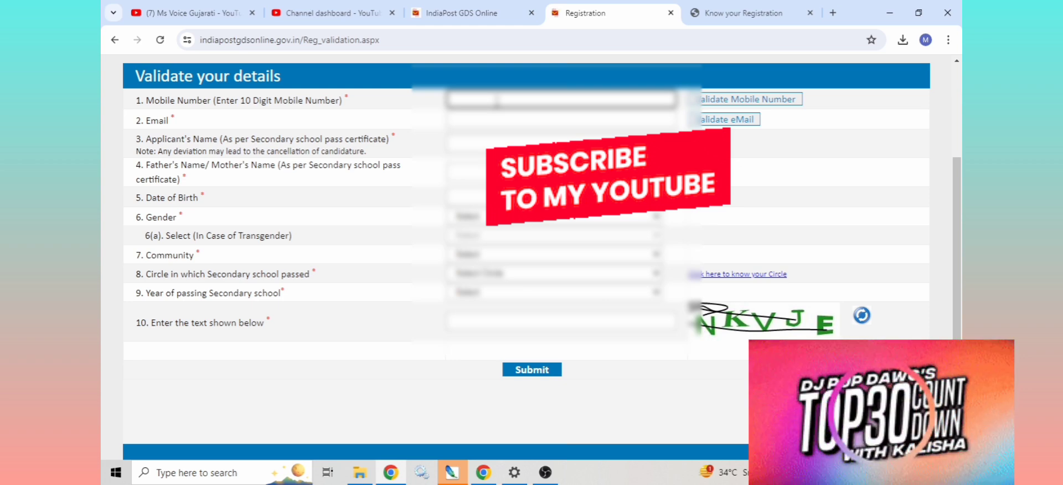
{"action": "type", "text": "6351"}
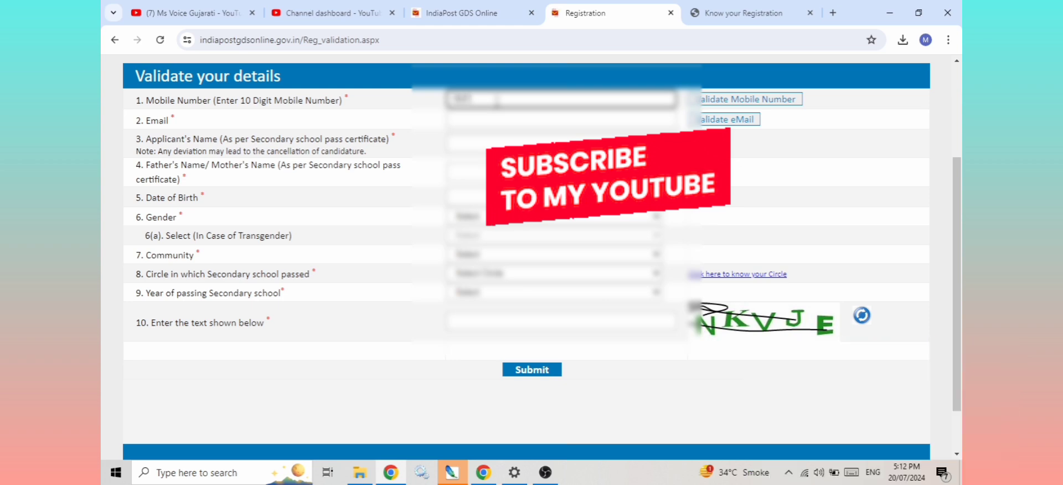
{"action": "type", "text": "??????"}
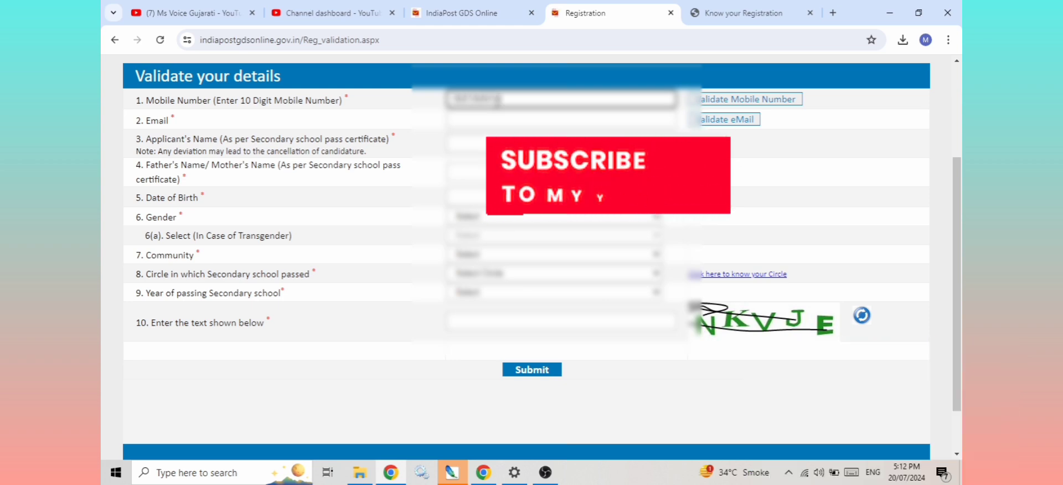
- Request a mobile OTP, enter the received code and submit it for validation
{"action": "left_click", "coordinate": [722, 102]}
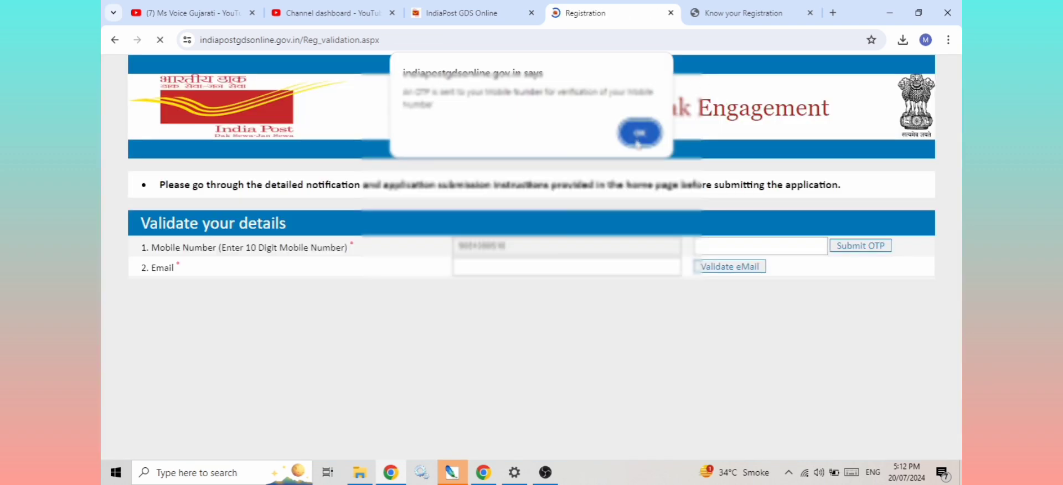
{"action": "left_click", "coordinate": [636, 131]}
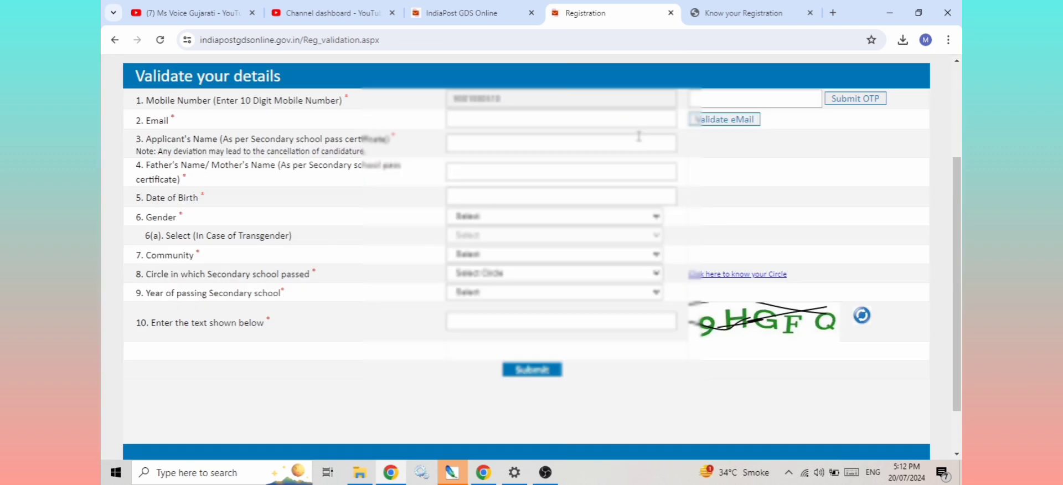
{"action": "left_click", "coordinate": [622, 120]}
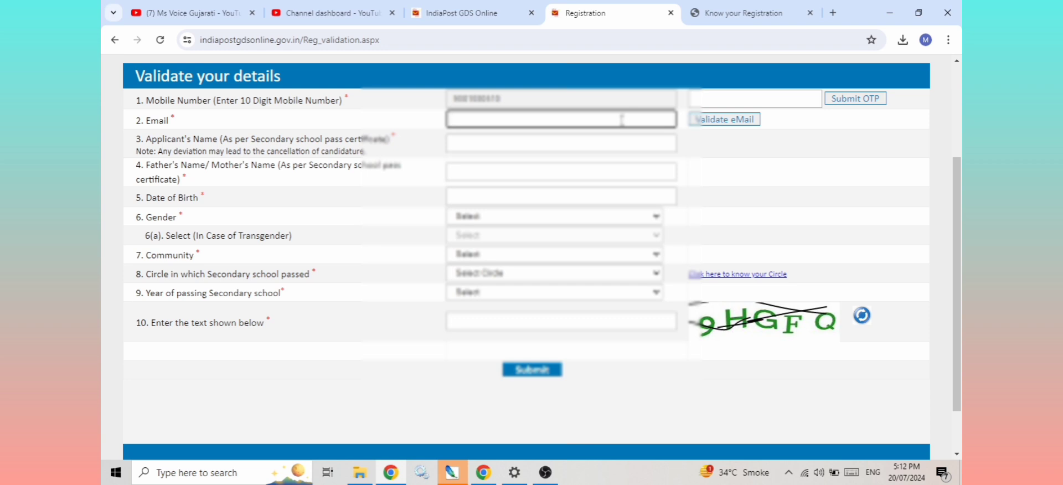
{"action": "left_click", "coordinate": [744, 98]}
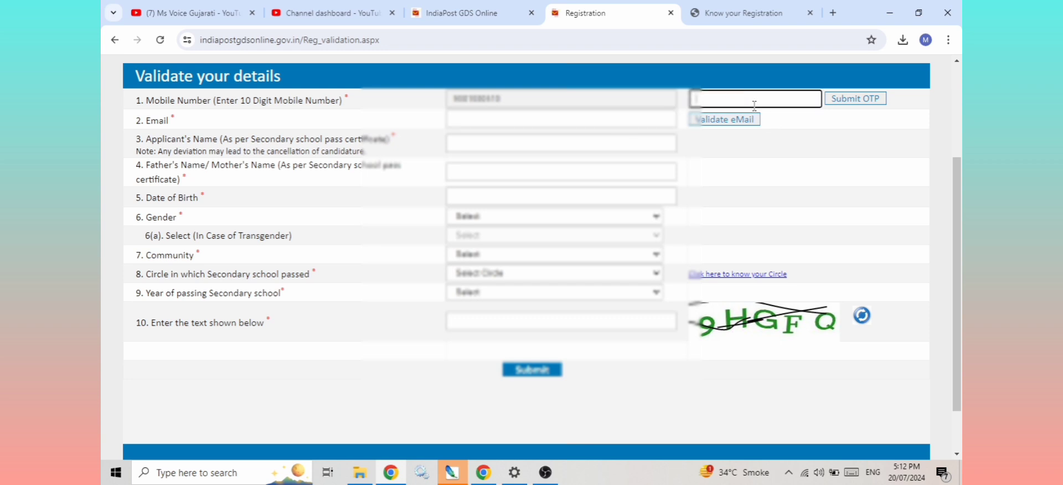
{"action": "right_click", "coordinate": [755, 106]}
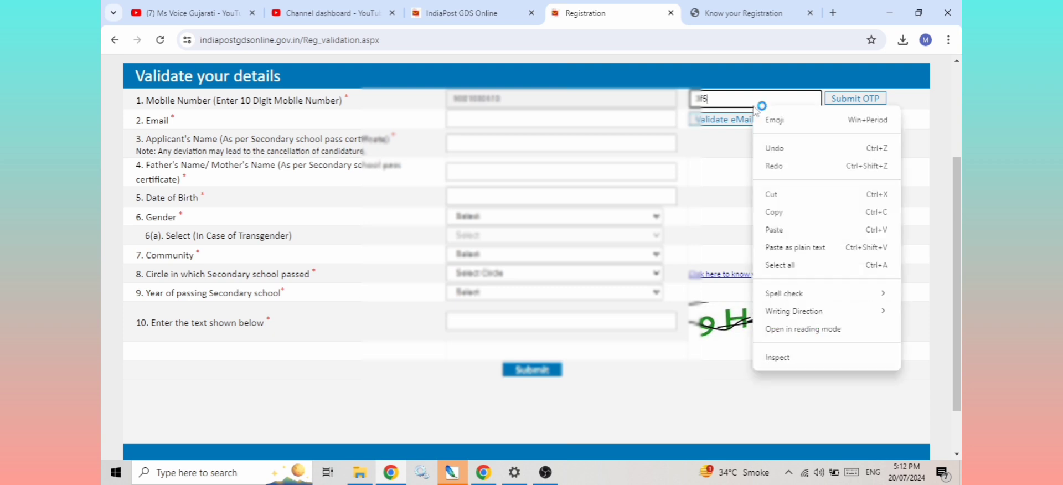
{"action": "left_click", "coordinate": [722, 101]}
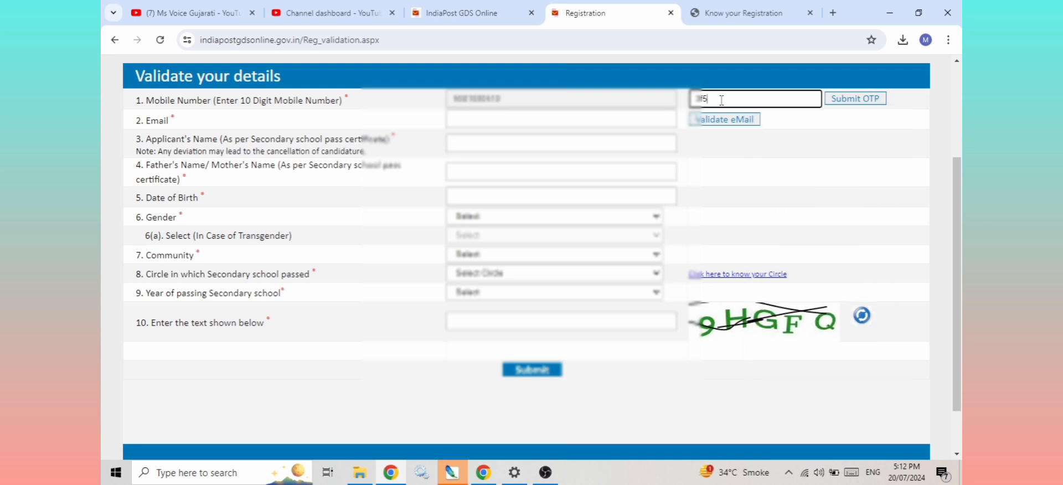
{"action": "left_click", "coordinate": [845, 98]}
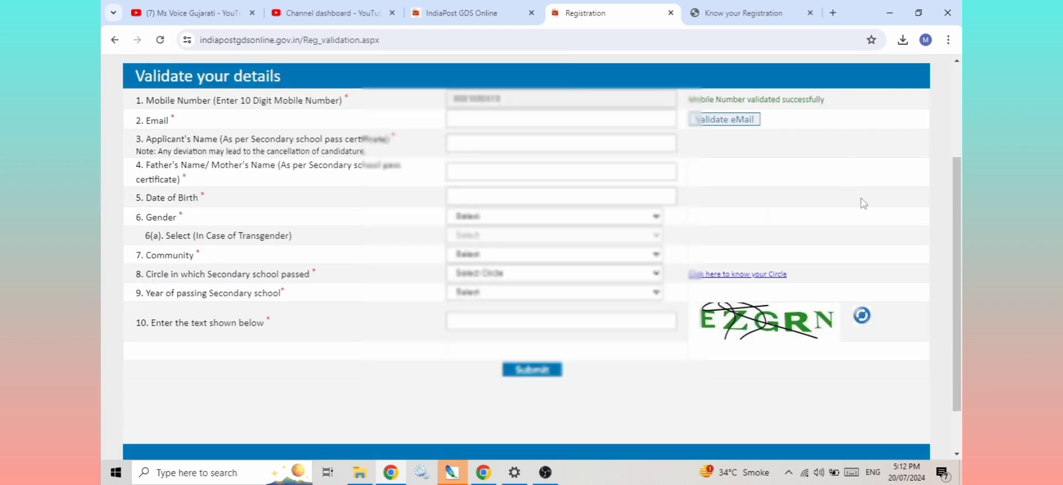
{"action": "left_click_drag", "start_coordinate": [689, 100], "coordinate": [823, 99]}
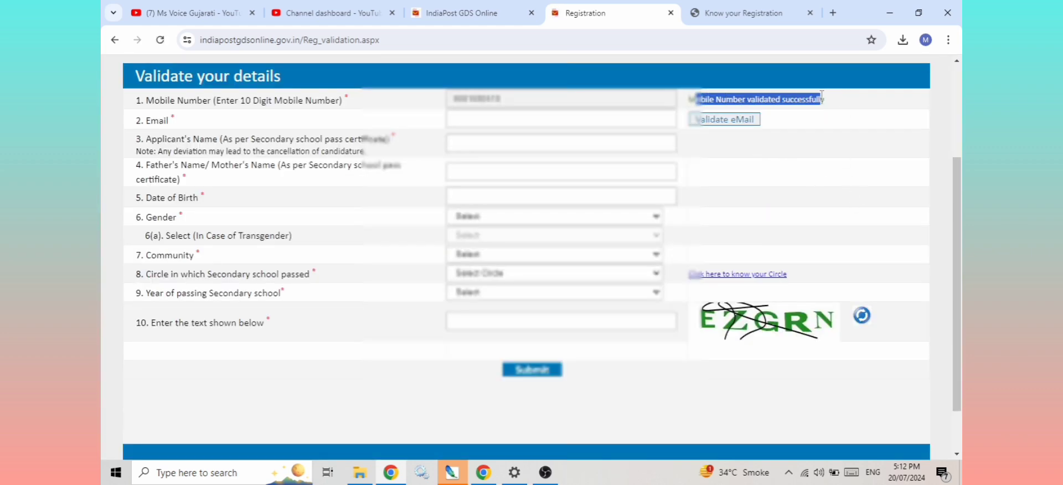
- Type the applicant's Gmail address into Email and send a verification OTP to it
{"action": "left_click", "coordinate": [829, 102]}
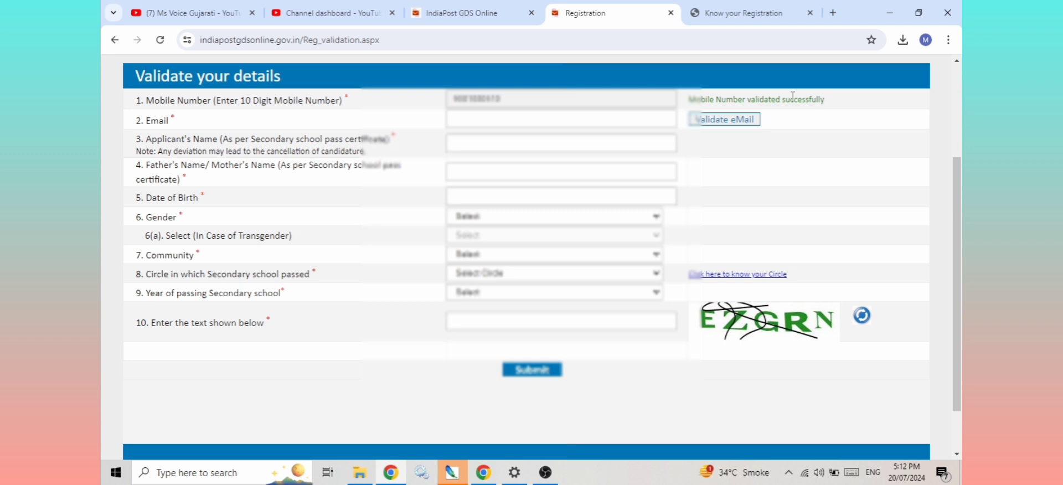
{"action": "left_click", "coordinate": [512, 118]}
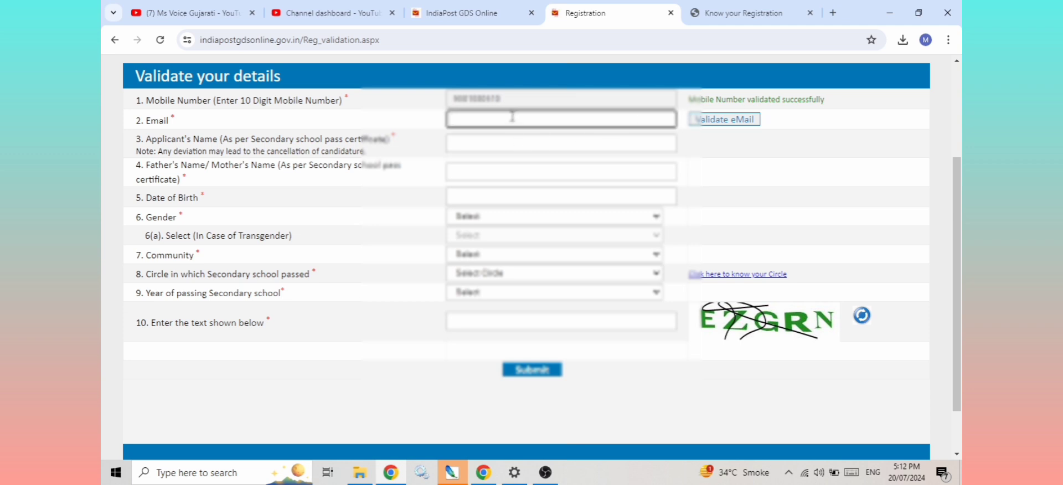
{"action": "left_click", "coordinate": [747, 122]}
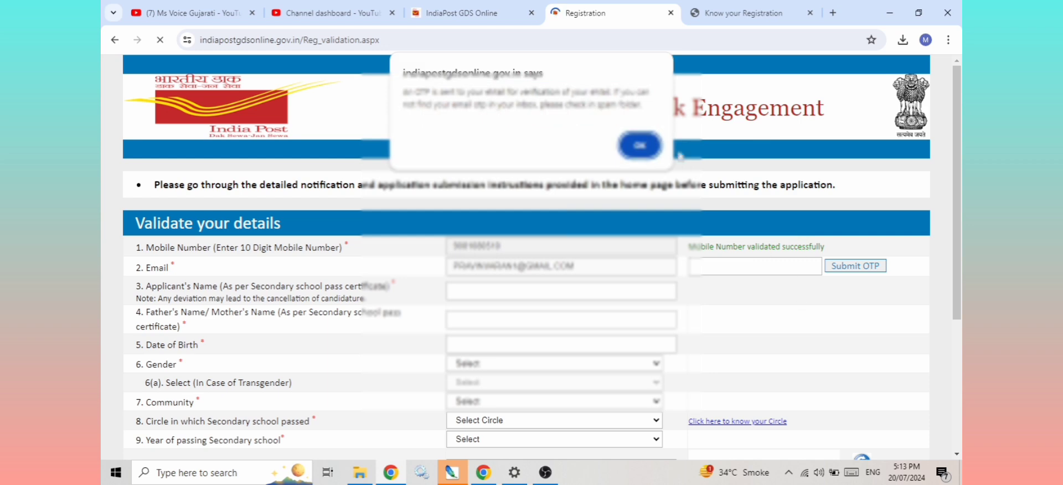
{"action": "left_click", "coordinate": [640, 145]}
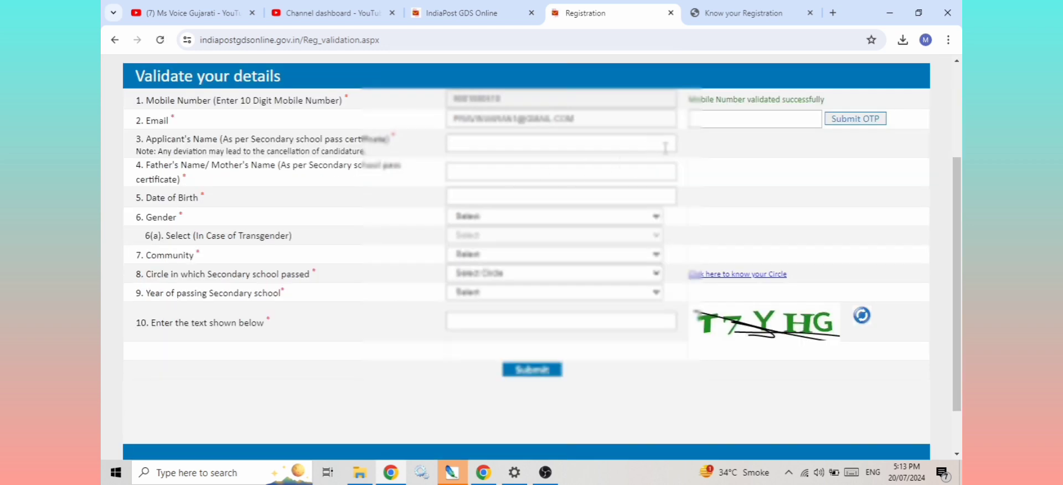
- Enter the received email OTP in its box and submit it
{"action": "scroll", "coordinate": [666, 148], "scroll_direction": "up", "scroll_amount": 3}
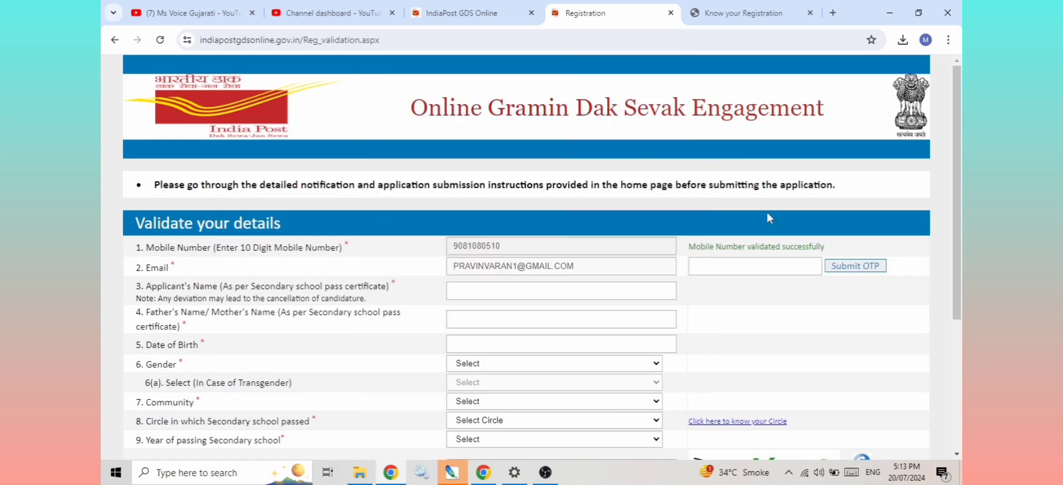
{"action": "left_click", "coordinate": [758, 264]}
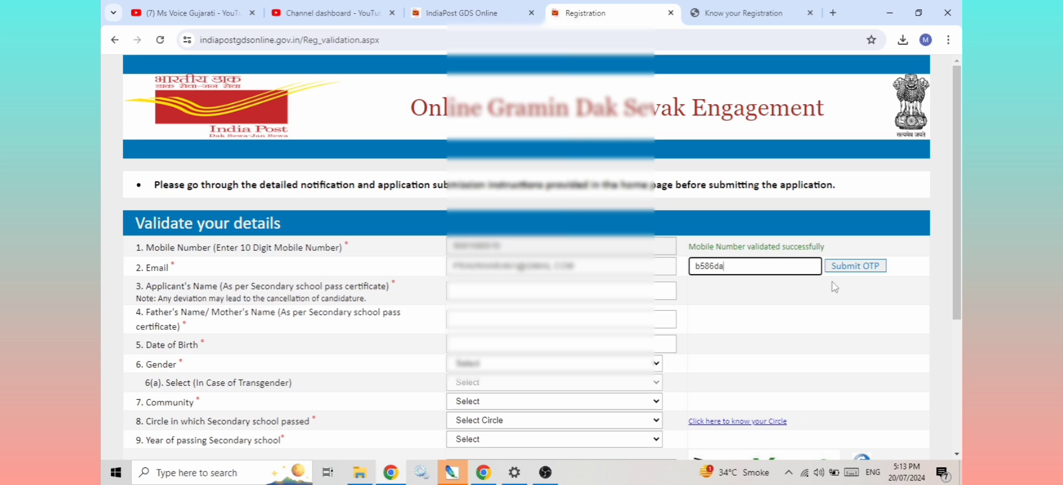
{"action": "left_click", "coordinate": [855, 267]}
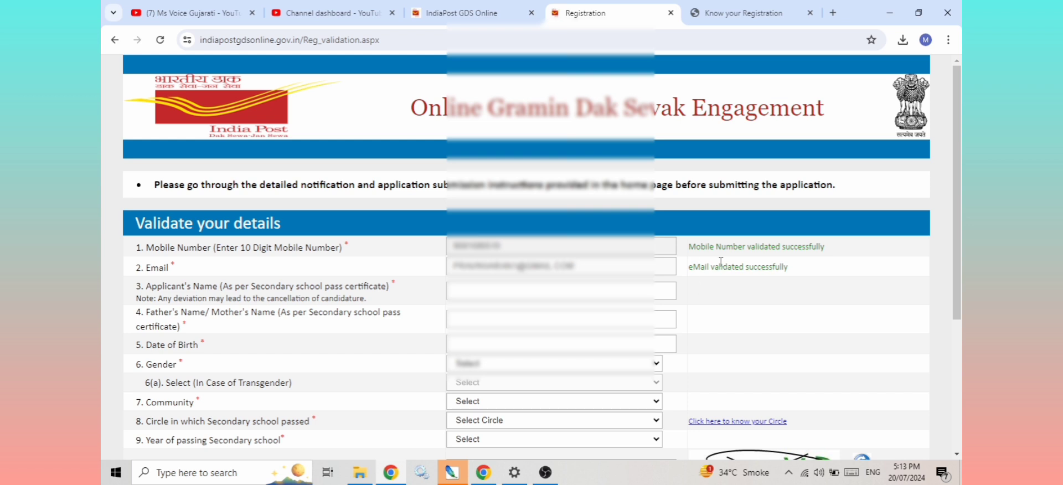
- Type the applicant's name into the Applicant's Name field
{"action": "left_click", "coordinate": [524, 293]}
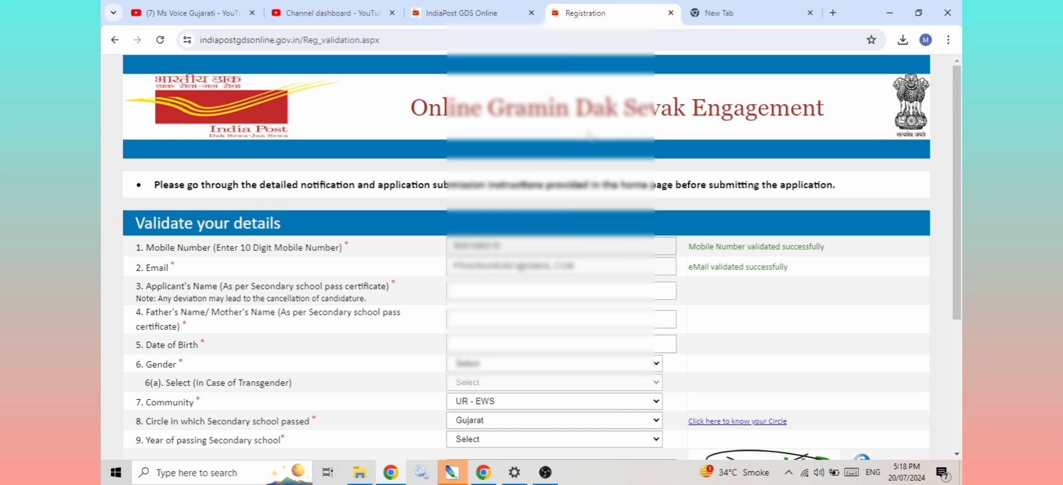
{"action": "left_click", "coordinate": [514, 290]}
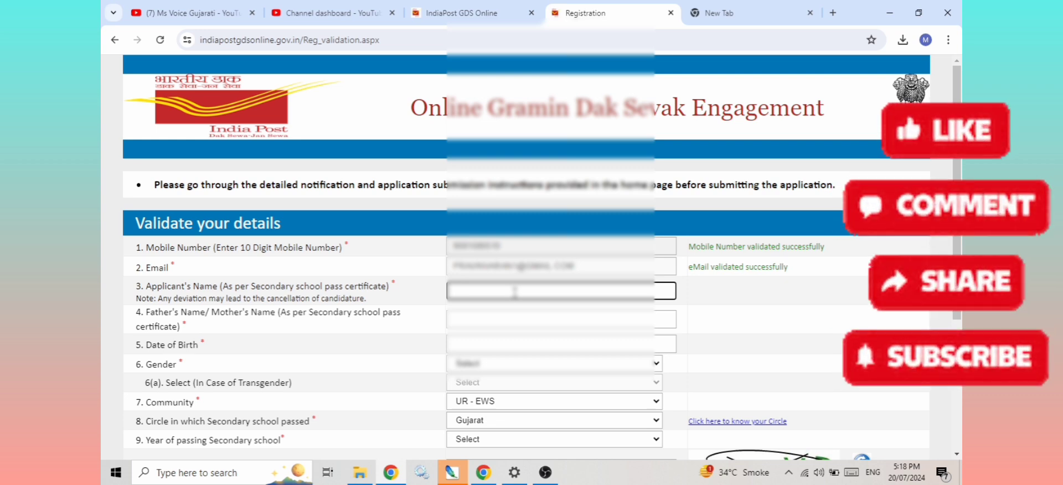
{"action": "type", "text": "V"}
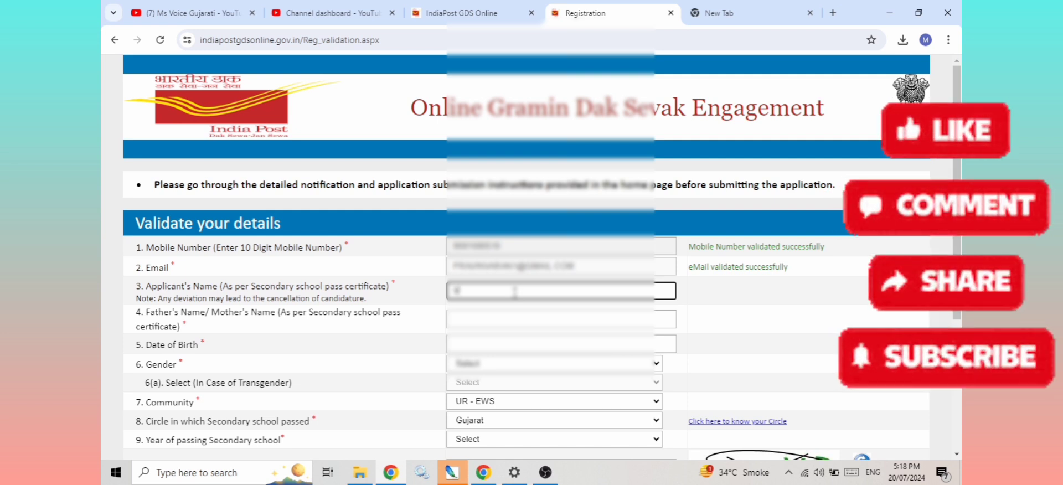
{"action": "type", "text": "IKAS"}
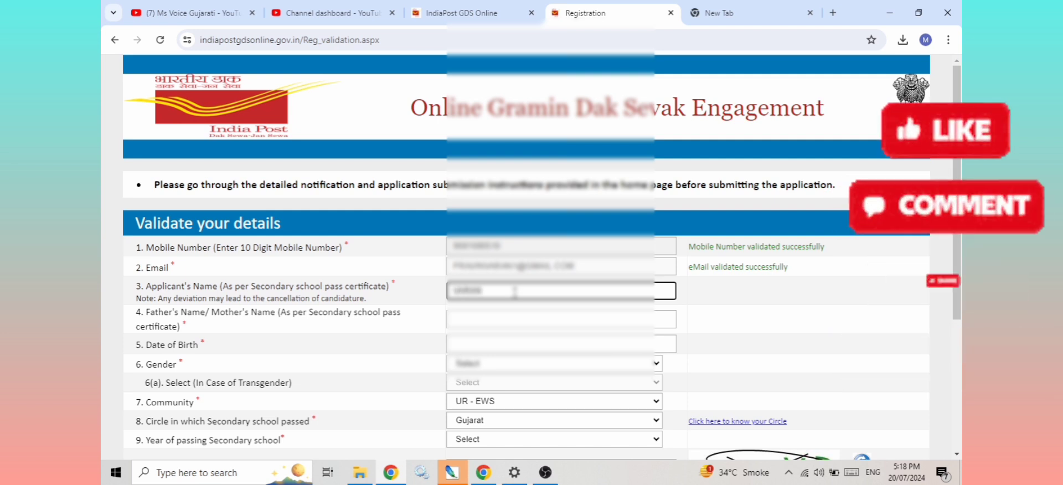
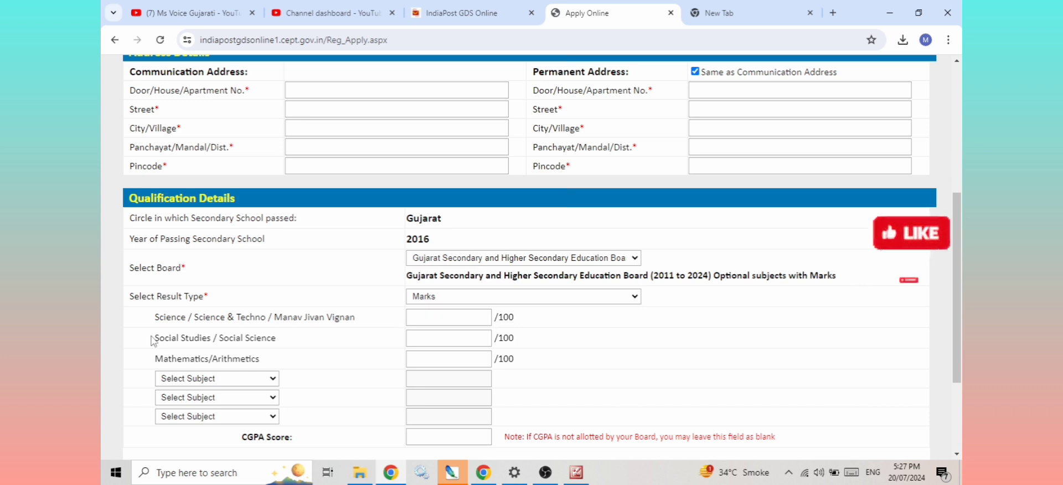
- Go to the Mathematics marks field, then open the first optional subject list
{"action": "left_click", "coordinate": [283, 349]}
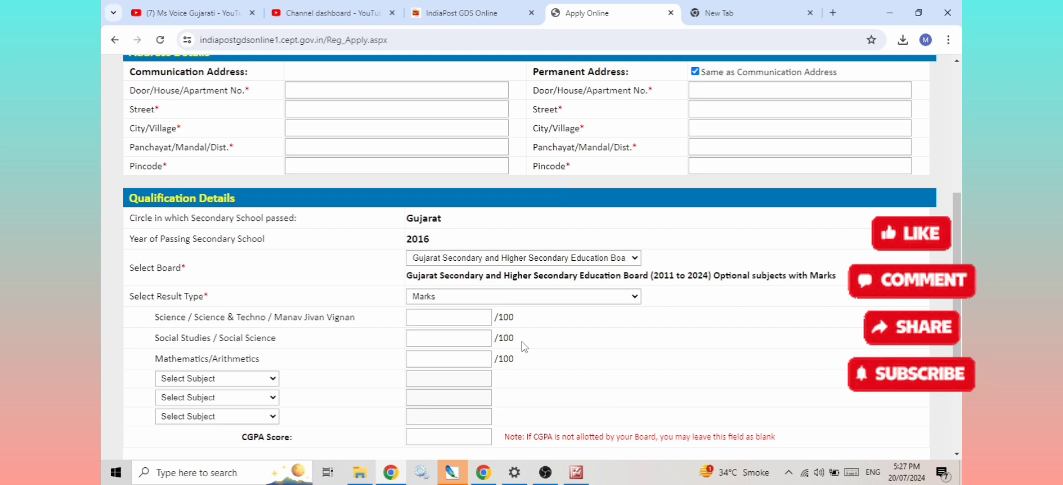
{"action": "left_click_drag", "start_coordinate": [155, 359], "coordinate": [282, 358]}
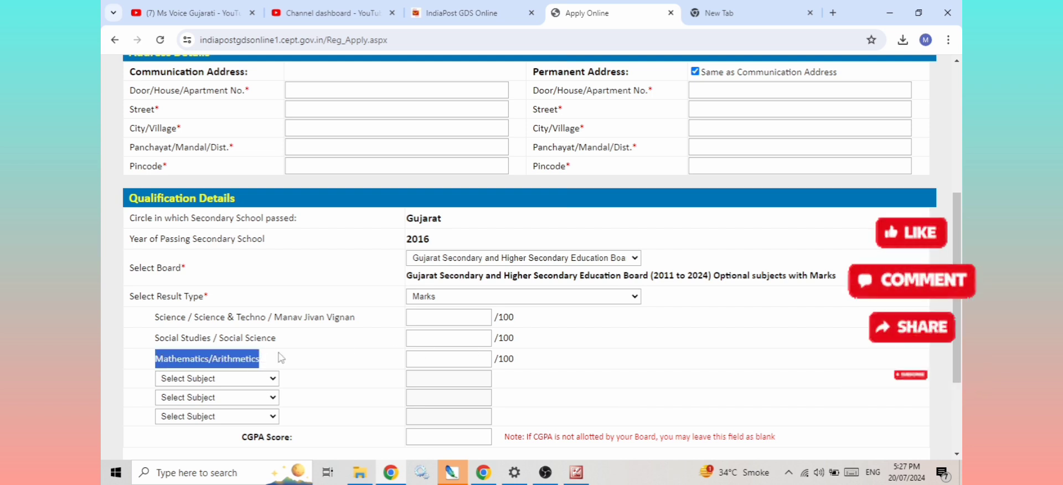
{"action": "left_click", "coordinate": [435, 357]}
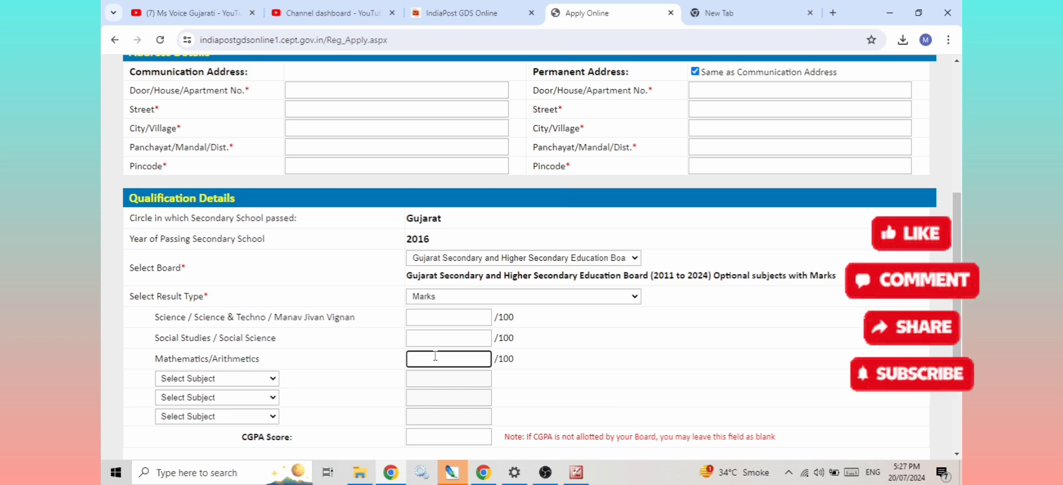
{"action": "scroll", "coordinate": [435, 356], "scroll_direction": "down", "scroll_amount": 3}
{"action": "left_click", "coordinate": [208, 238]}
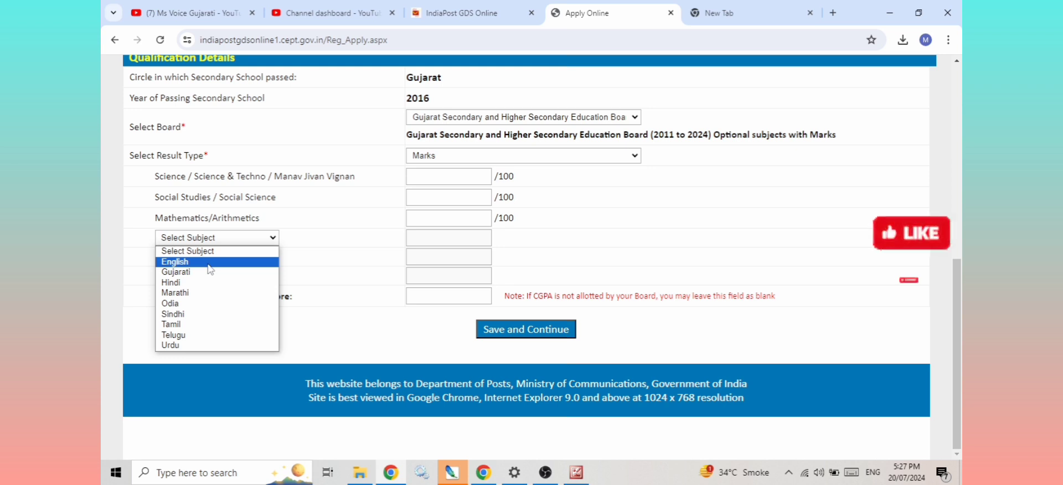
- Choose English and Gujarati as the first two optional subjects, moving to each marks field
{"action": "left_click", "coordinate": [209, 261]}
{"action": "left_click", "coordinate": [446, 240]}
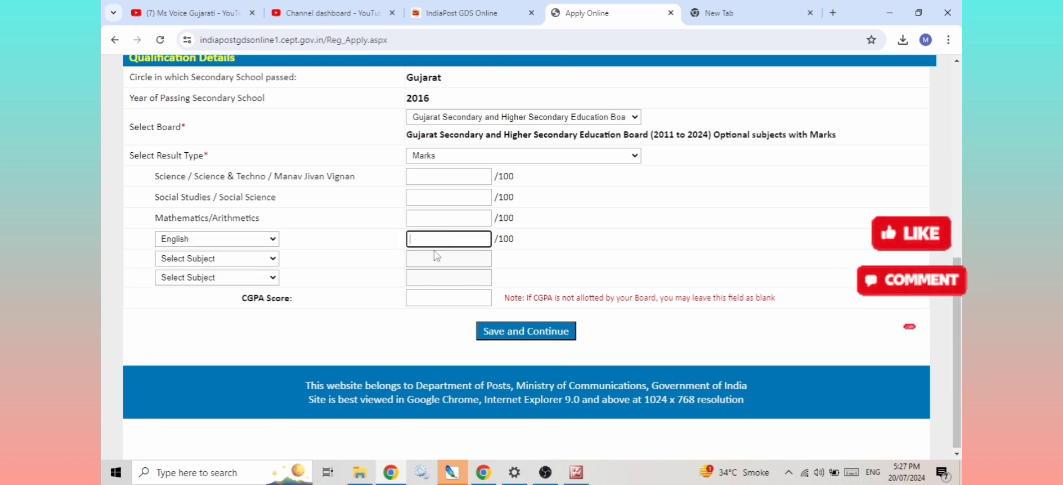
{"action": "left_click", "coordinate": [194, 260]}
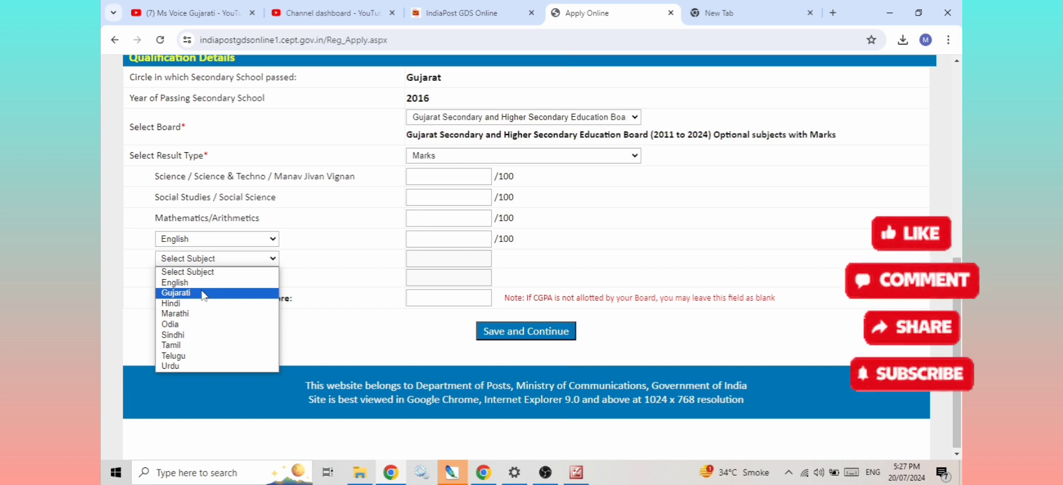
{"action": "left_click", "coordinate": [199, 294]}
{"action": "left_click", "coordinate": [438, 261]}
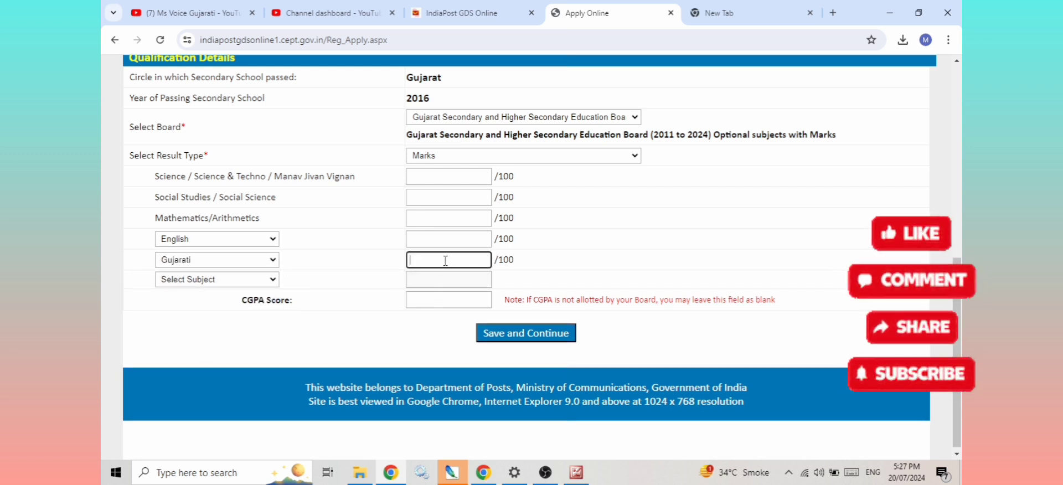
- Set the third optional subject to Sanskrit instead of Any Other
{"action": "left_click", "coordinate": [218, 280]}
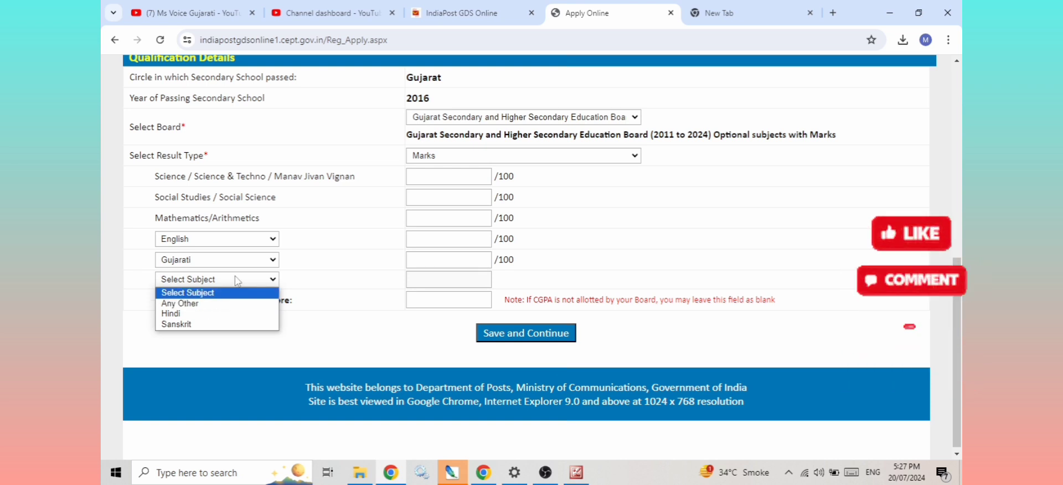
{"action": "left_click", "coordinate": [230, 304]}
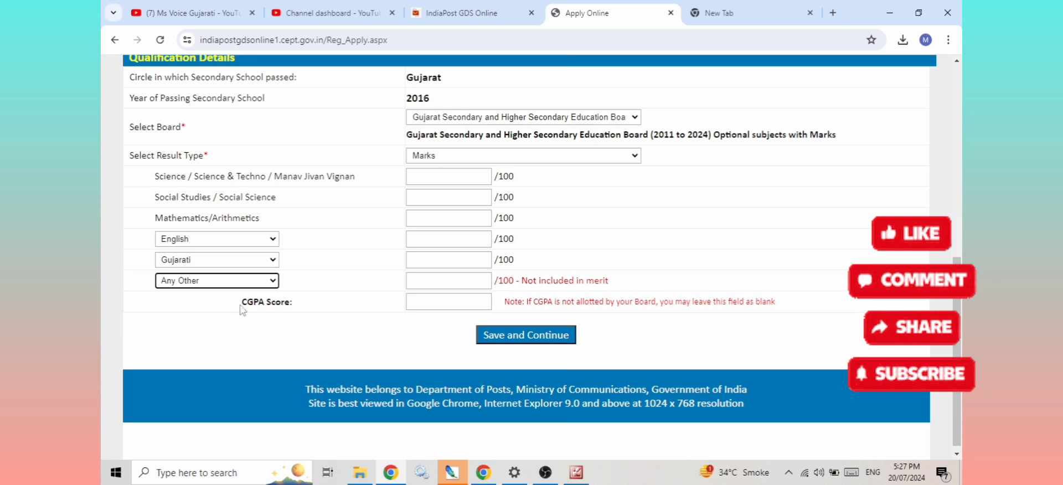
{"action": "left_click", "coordinate": [452, 279]}
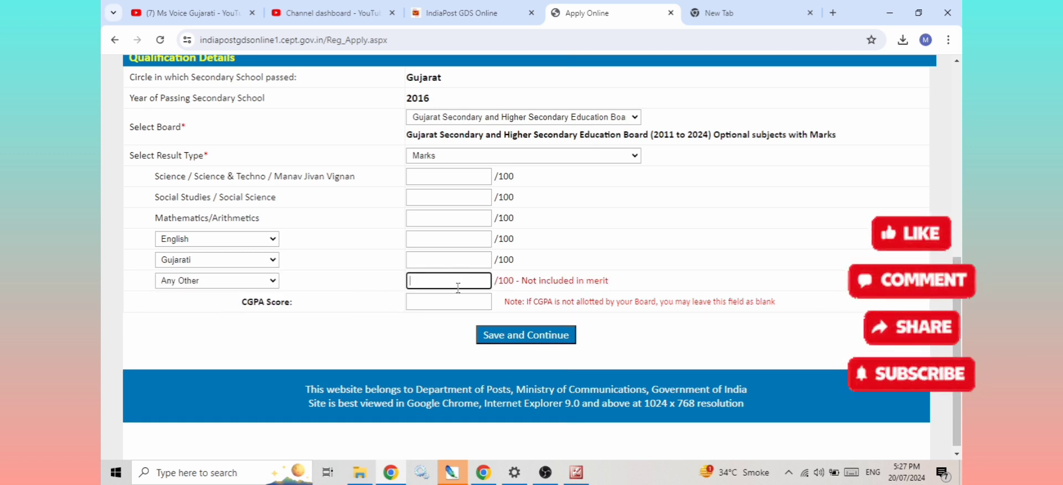
{"action": "left_click_drag", "start_coordinate": [497, 288], "coordinate": [647, 292]}
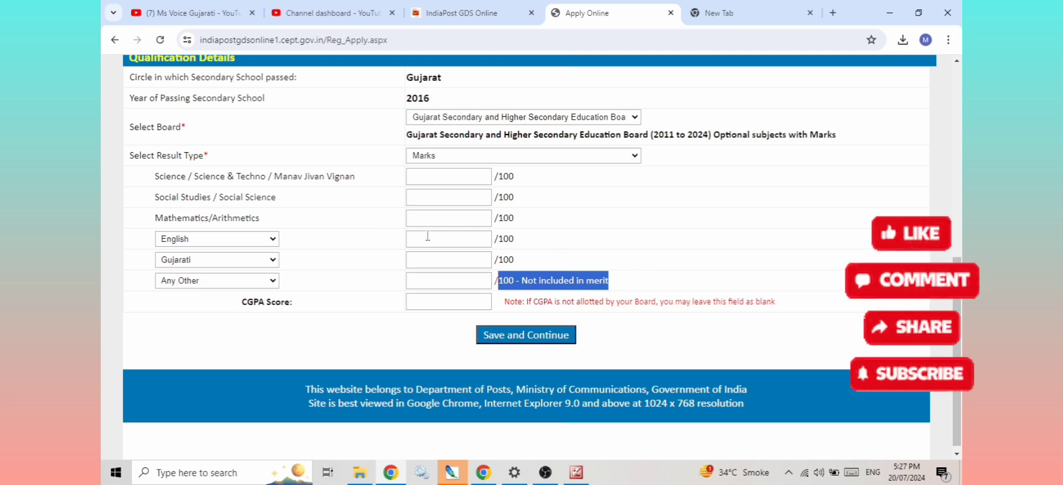
{"action": "left_click", "coordinate": [221, 280]}
{"action": "left_click", "coordinate": [240, 331]}
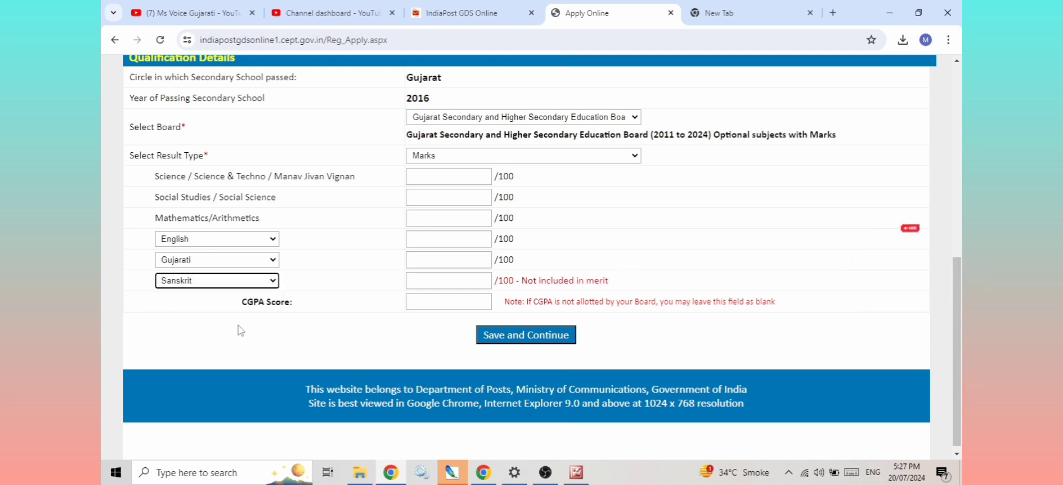
- Go to the CGPA Score field, which may be left blank
{"action": "left_click", "coordinate": [453, 304]}
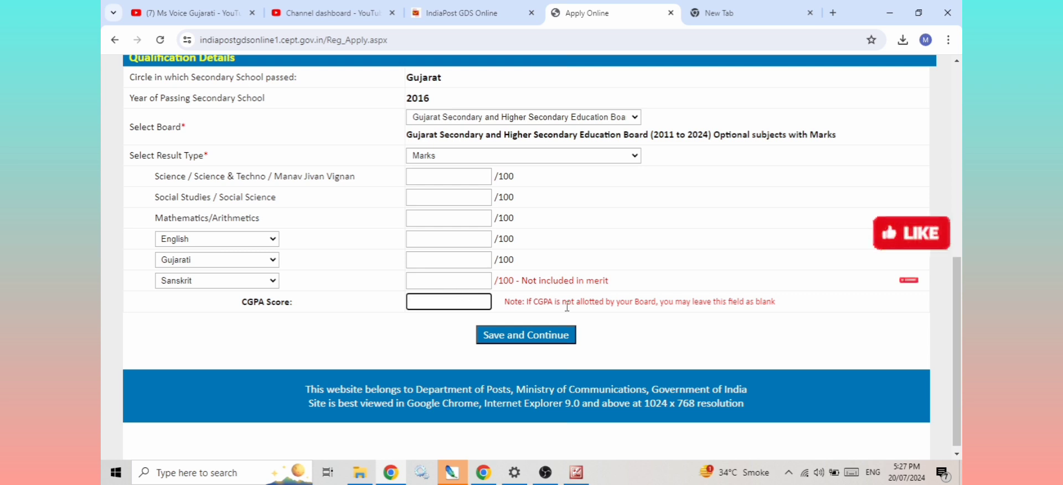
{"action": "left_click_drag", "start_coordinate": [515, 302], "coordinate": [791, 331]}
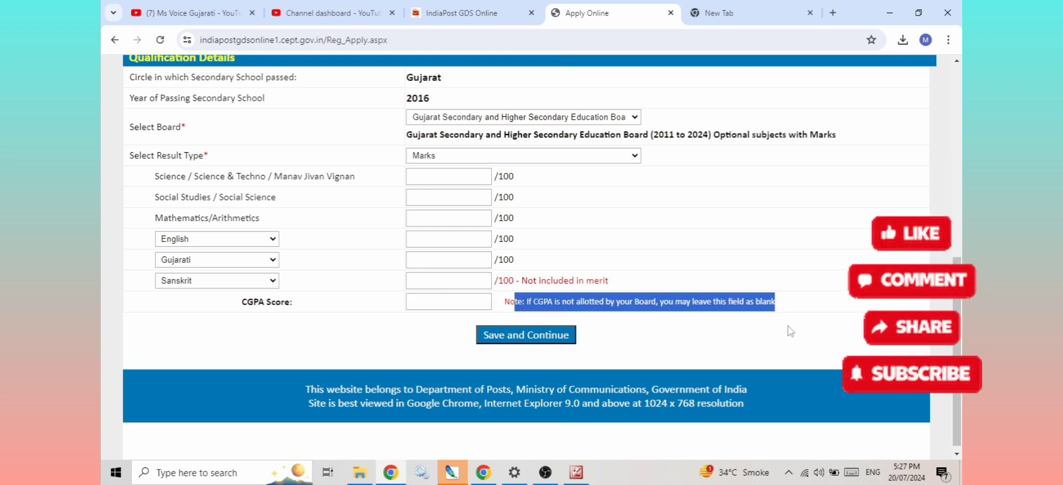
{"action": "left_click", "coordinate": [438, 300]}
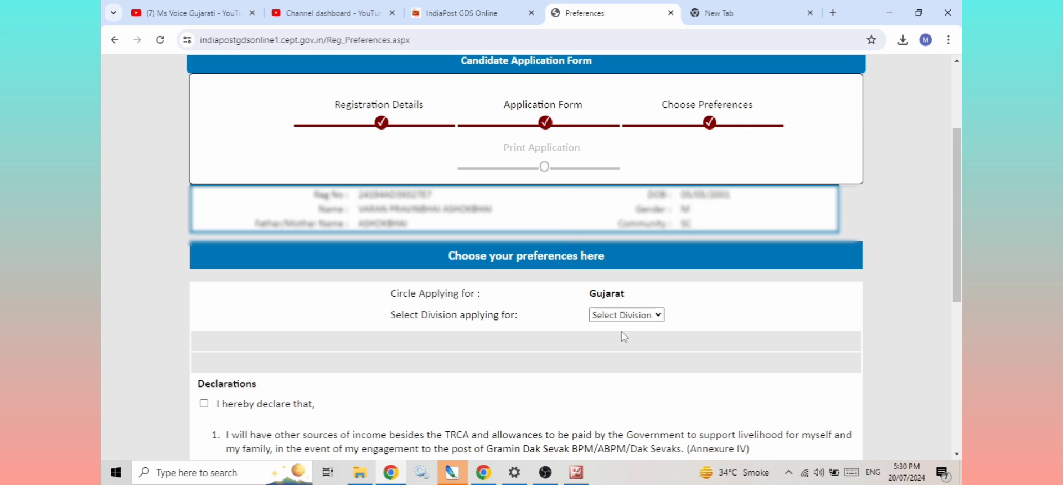
- Choose Banaskantha Division and scroll down to its list of posts
{"action": "left_click", "coordinate": [626, 315]}
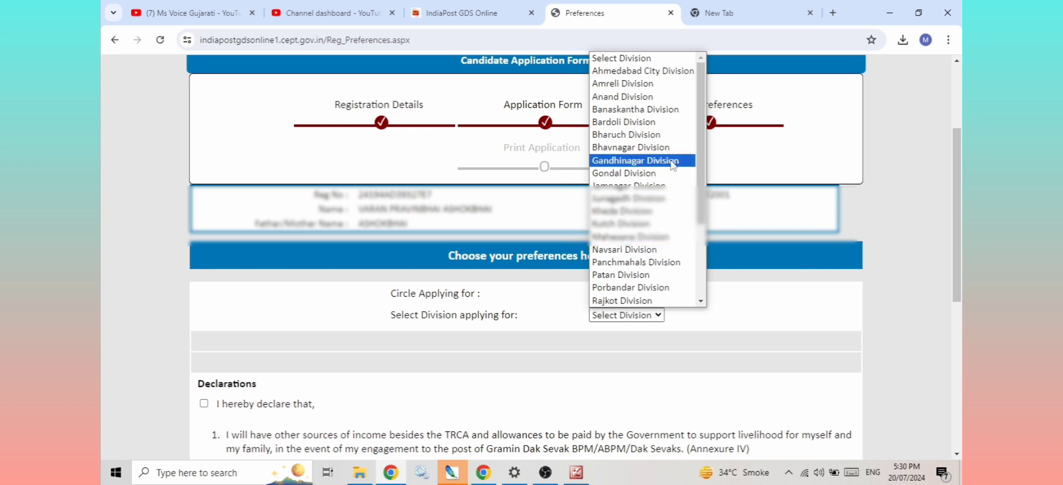
{"action": "left_click", "coordinate": [669, 113]}
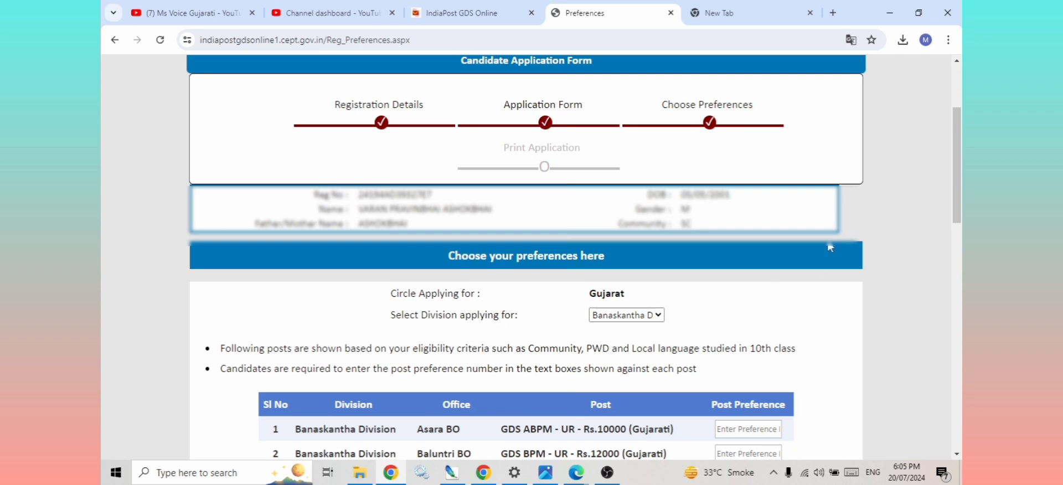
{"action": "scroll", "coordinate": [543, 354], "scroll_direction": "down", "scroll_amount": 3}
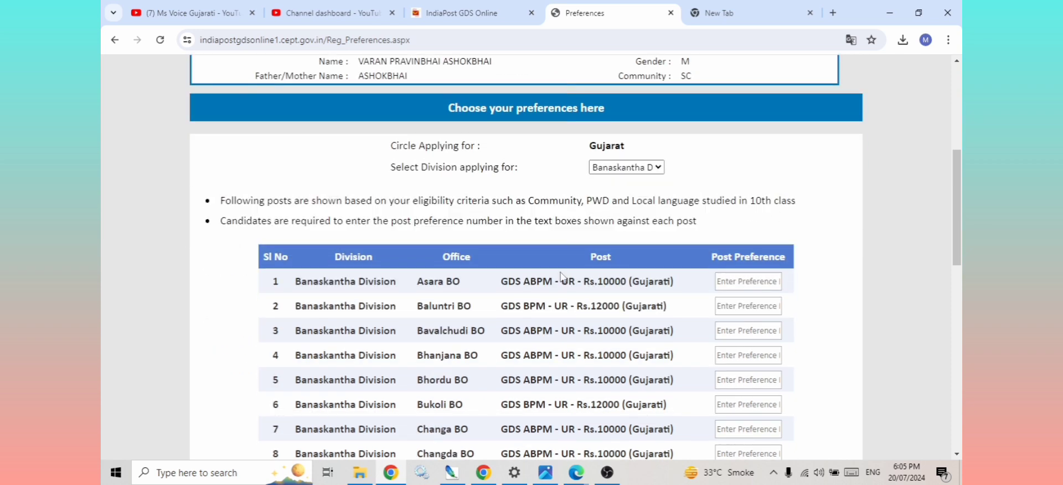
{"action": "scroll", "coordinate": [561, 277], "scroll_direction": "down", "scroll_amount": 3}
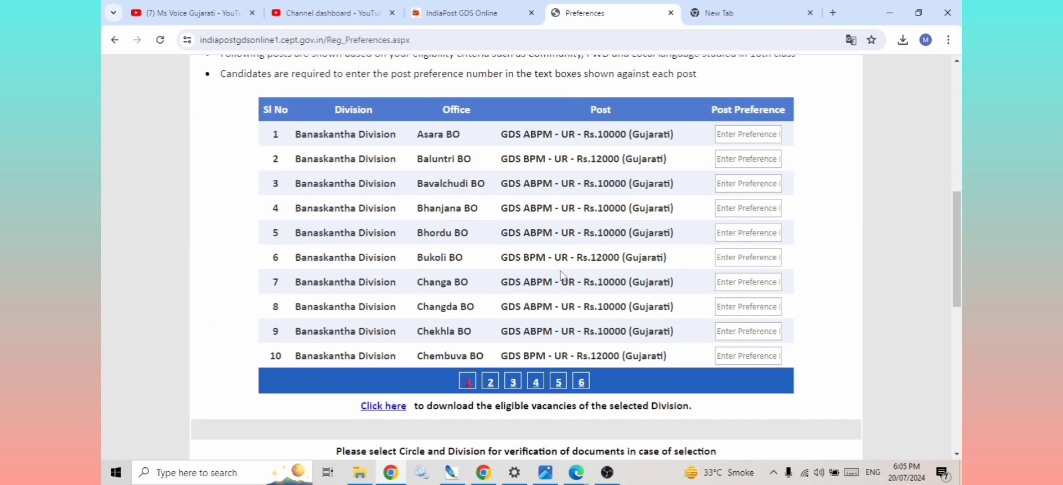
- Page through the post list from rows 11–20 up to rows 41–50
{"action": "left_click", "coordinate": [490, 382]}
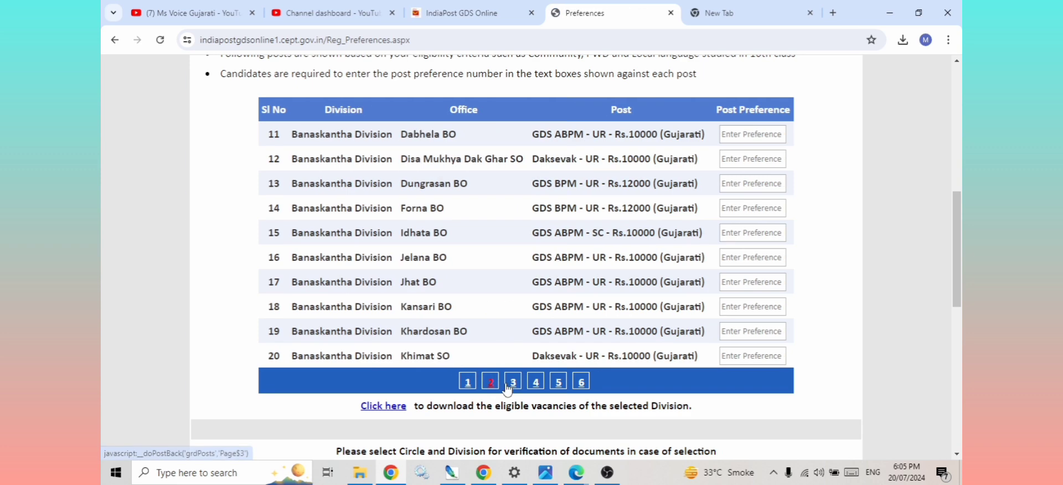
{"action": "left_click", "coordinate": [513, 382]}
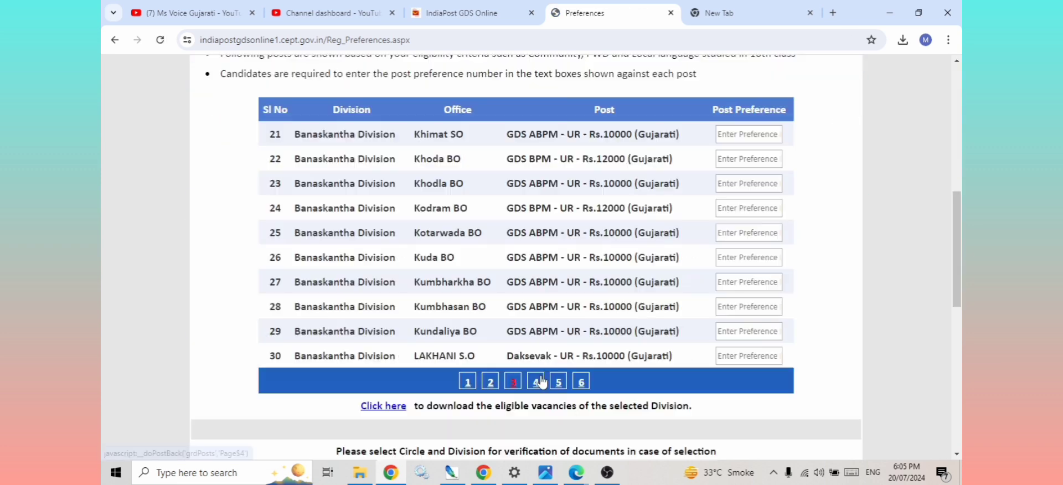
{"action": "left_click", "coordinate": [532, 387]}
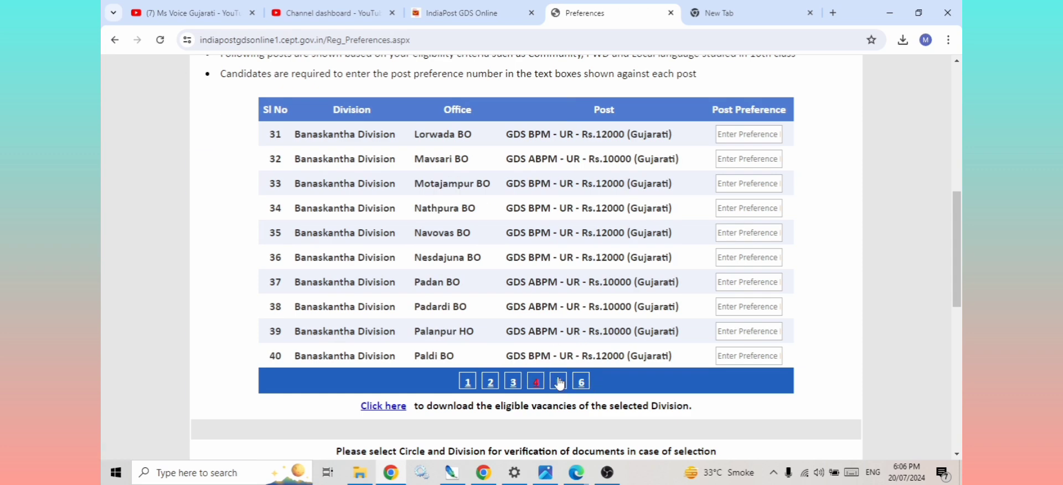
{"action": "left_click", "coordinate": [736, 136]}
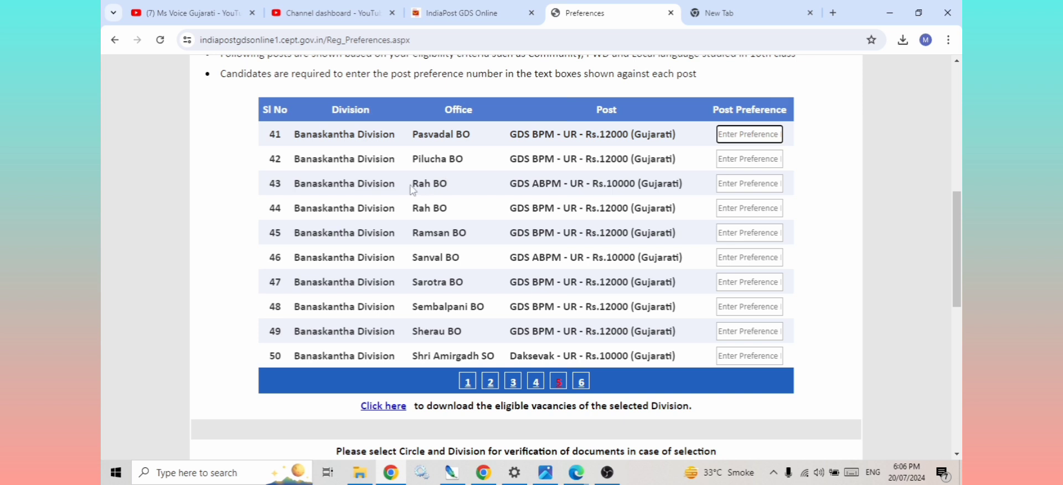
- Give Rah BO in row 43 preference 1, then go to the Ramsan BO preference box
{"action": "left_click_drag", "start_coordinate": [412, 190], "coordinate": [460, 191]}
{"action": "left_click", "coordinate": [467, 189]}
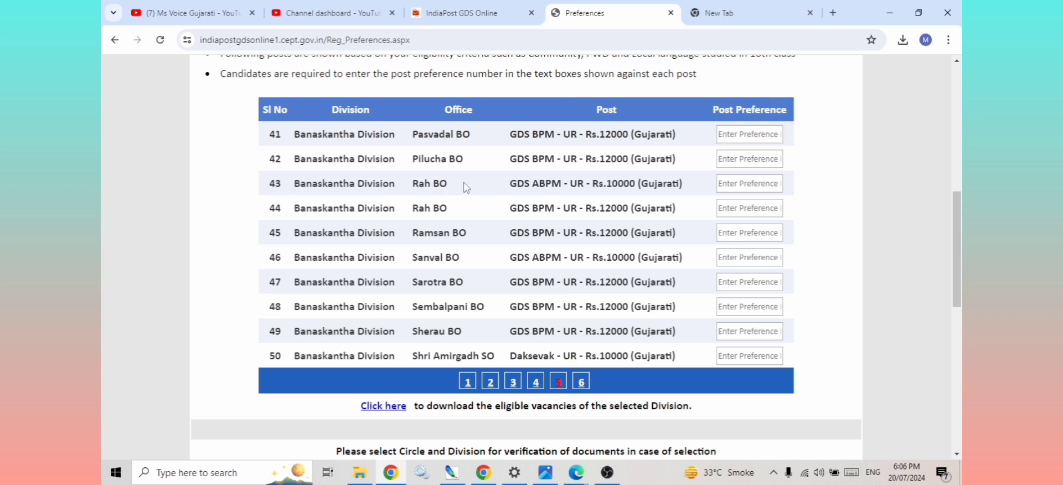
{"action": "left_click", "coordinate": [722, 186]}
{"action": "type", "text": "1"}
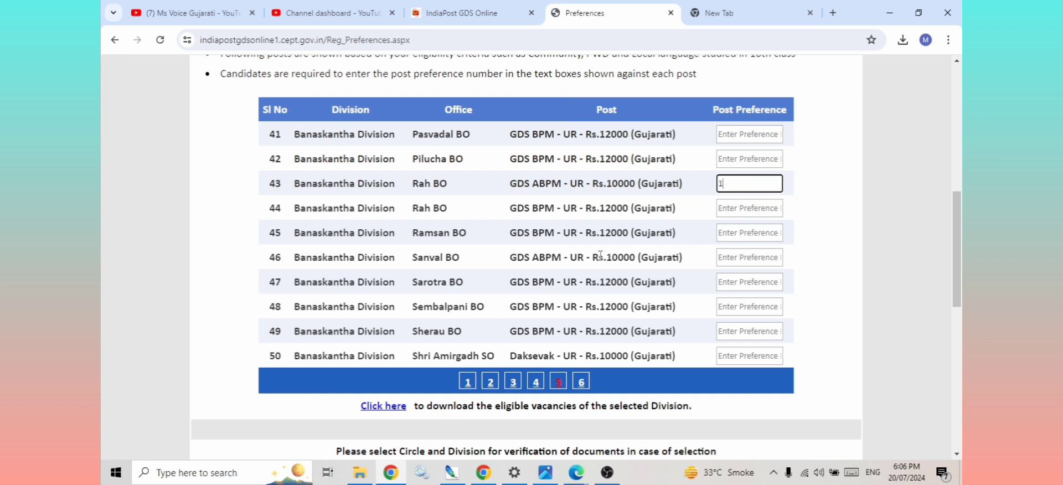
{"action": "left_click", "coordinate": [542, 259]}
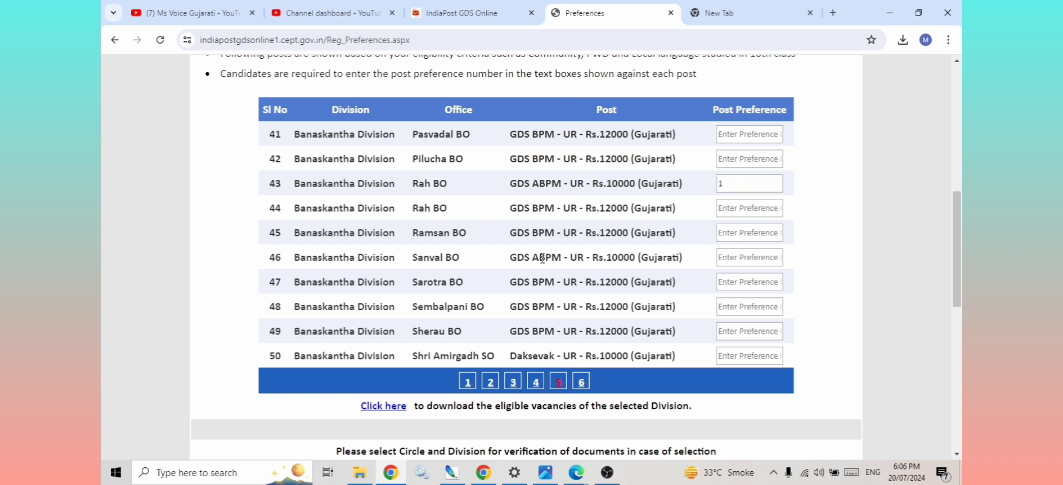
{"action": "left_click", "coordinate": [737, 231]}
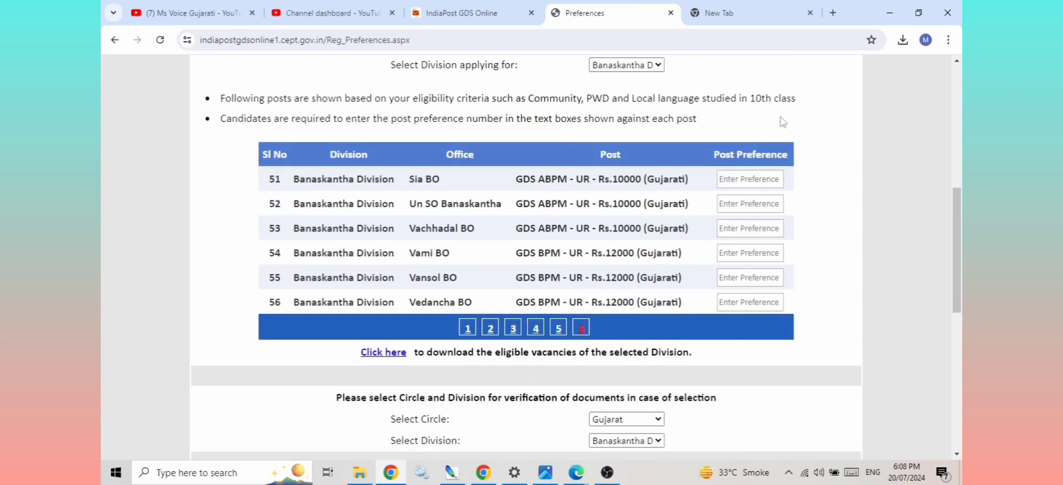
- Review the document verification circle and division choices, then save and submit the application
{"action": "scroll", "coordinate": [735, 232], "scroll_direction": "down", "scroll_amount": 5}
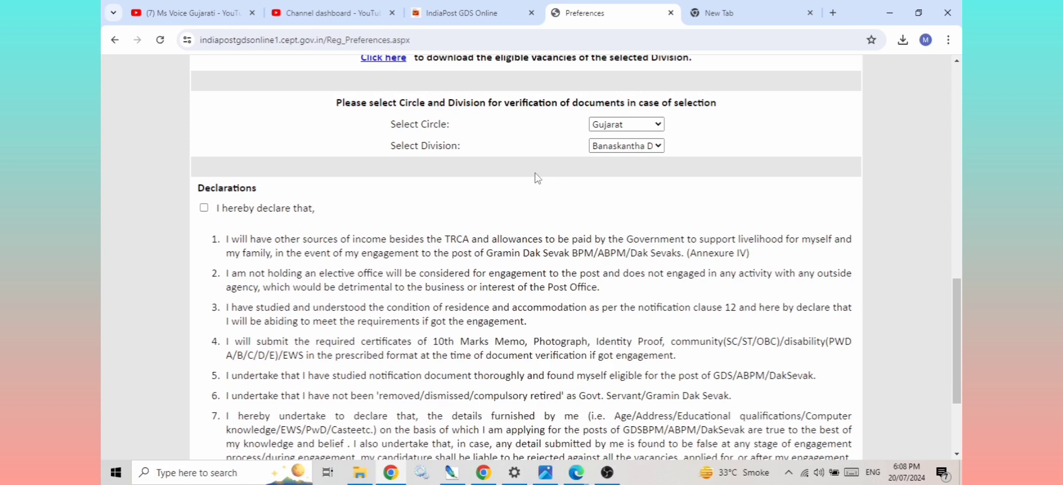
{"action": "left_click_drag", "start_coordinate": [396, 126], "coordinate": [456, 126]}
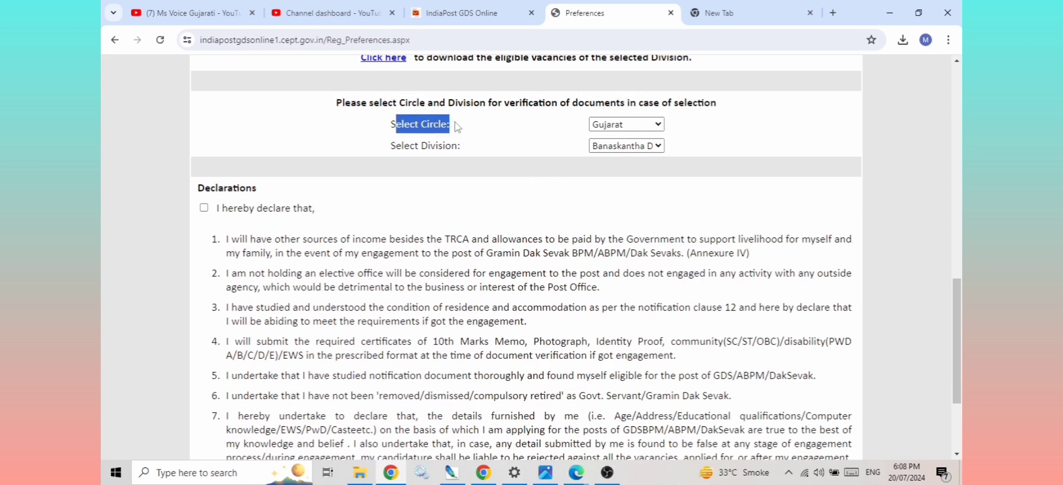
{"action": "left_click", "coordinate": [493, 129]}
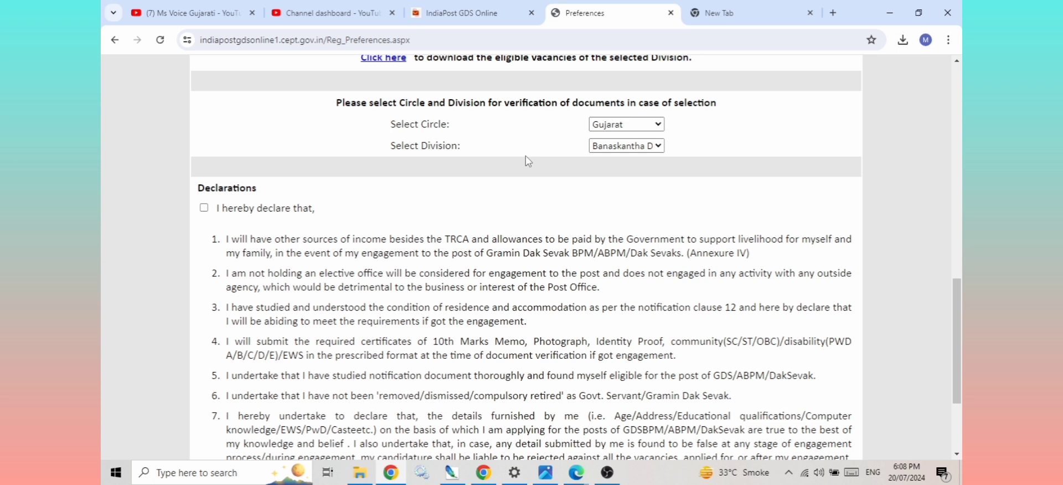
{"action": "left_click_drag", "start_coordinate": [529, 157], "coordinate": [680, 156]}
{"action": "left_click", "coordinate": [682, 157]}
{"action": "scroll", "coordinate": [305, 126], "scroll_direction": "down", "scroll_amount": 3}
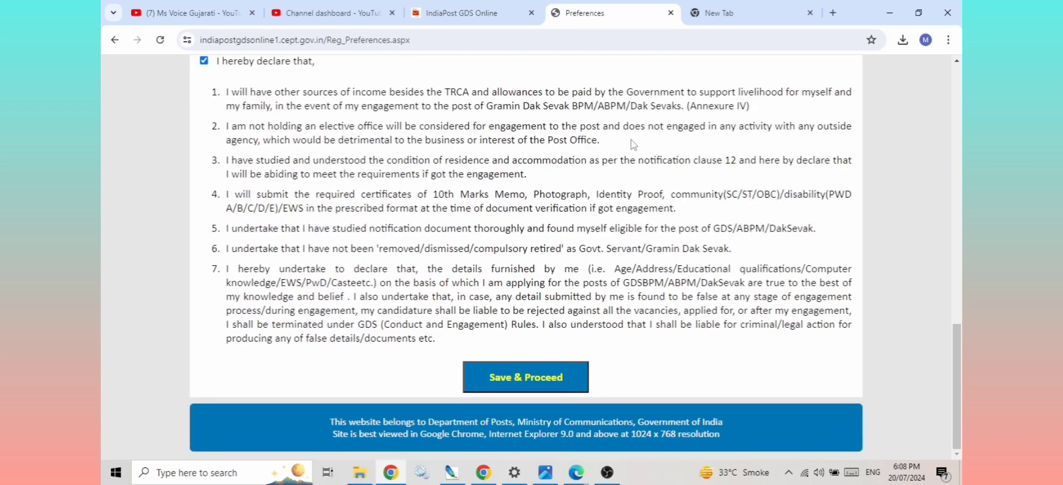
{"action": "left_click", "coordinate": [536, 382]}
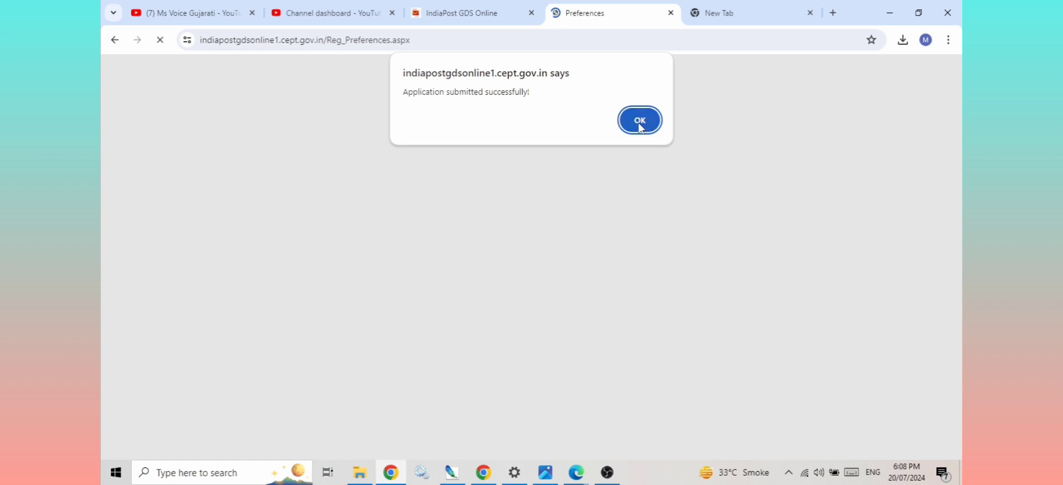
- Dismiss the success alert, scroll to the preference Annexure, and print the application
{"action": "left_click", "coordinate": [641, 122]}
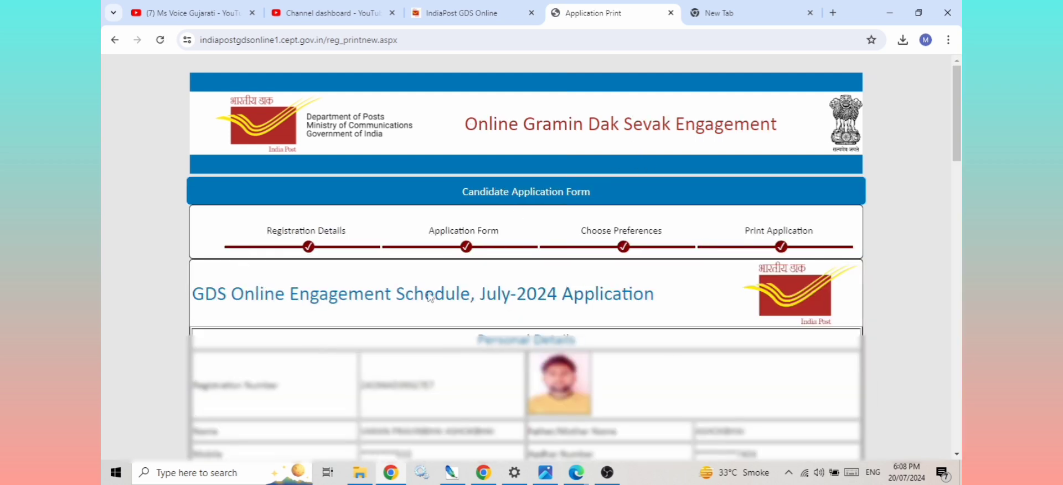
{"action": "scroll", "coordinate": [431, 296], "scroll_direction": "down", "scroll_amount": 10}
{"action": "scroll", "coordinate": [432, 296], "scroll_direction": "down", "scroll_amount": 15}
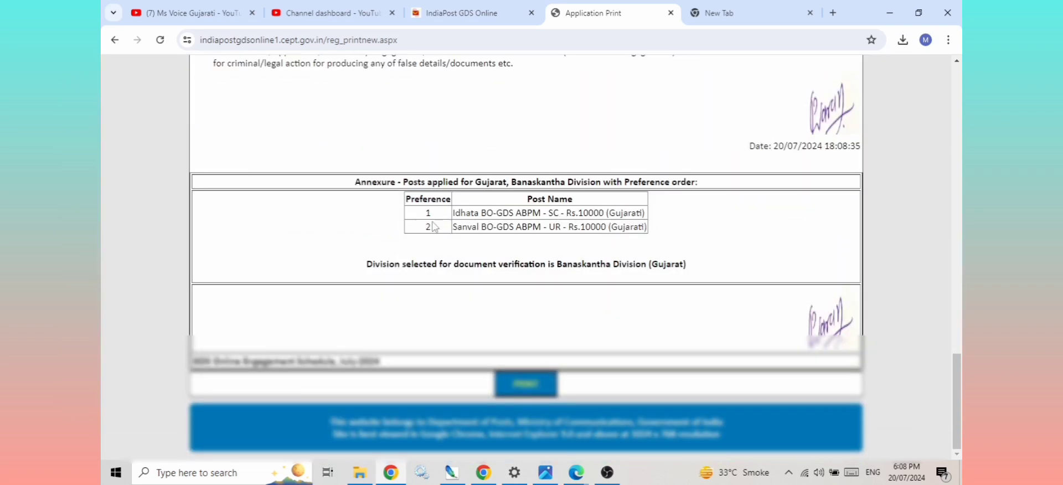
{"action": "left_click", "coordinate": [527, 385]}
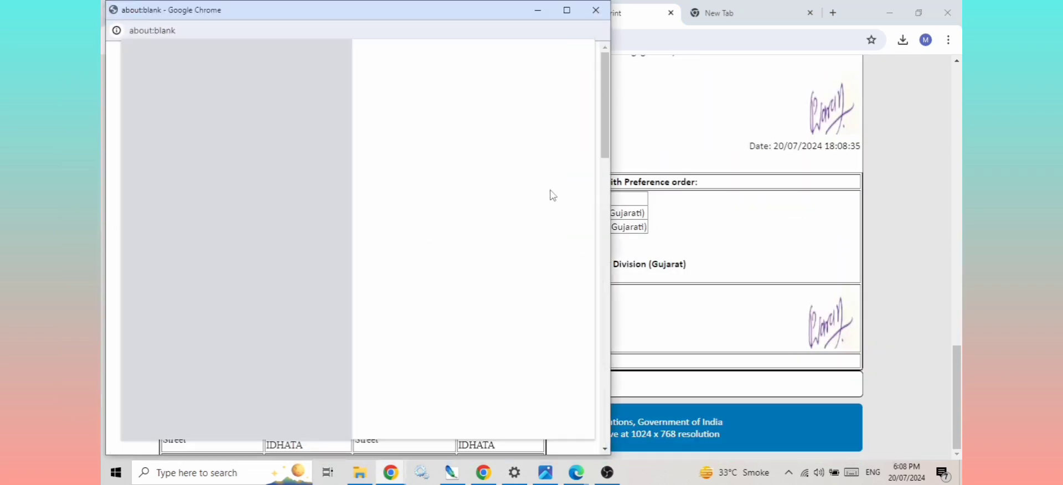